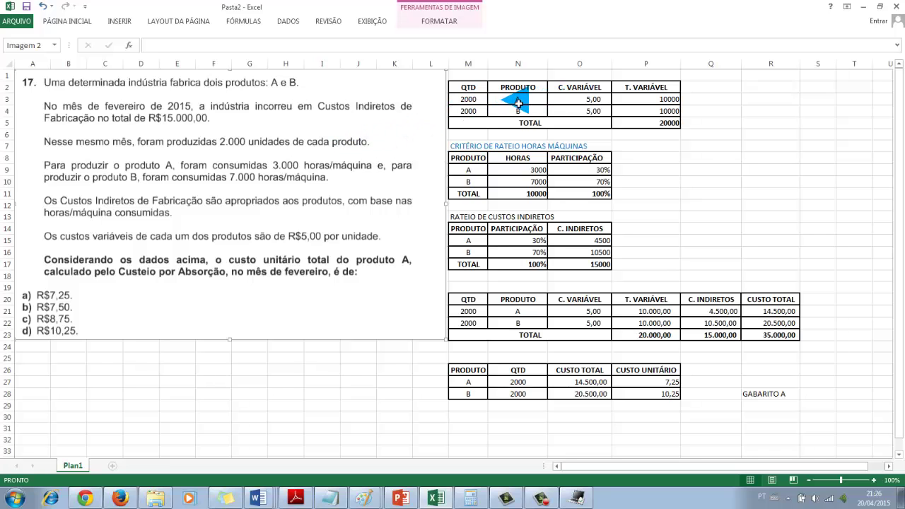
Step: Review the products, quantity and unit variable costs of A and B in the variable cost table
{"action": "left_click", "coordinate": [481, 100]}
{"action": "left_click", "coordinate": [514, 108]}
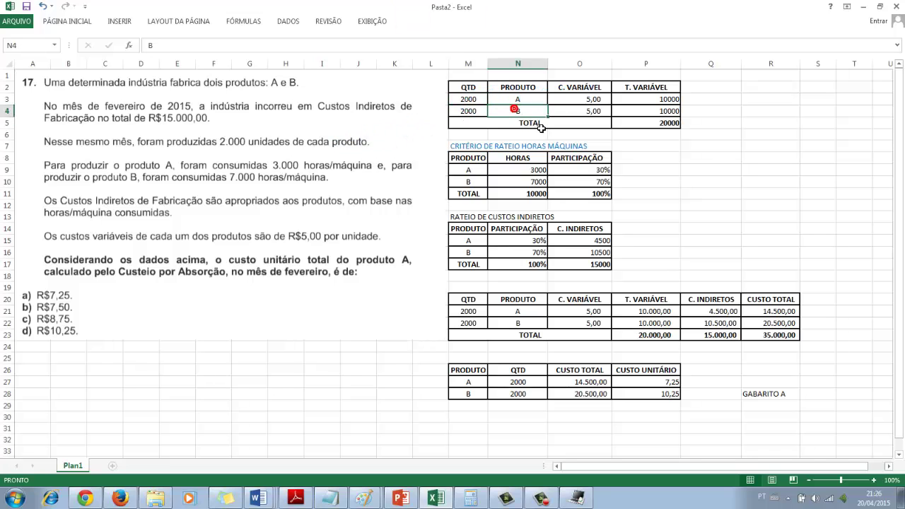
{"action": "left_click", "coordinate": [447, 117]}
{"action": "left_click", "coordinate": [455, 117]}
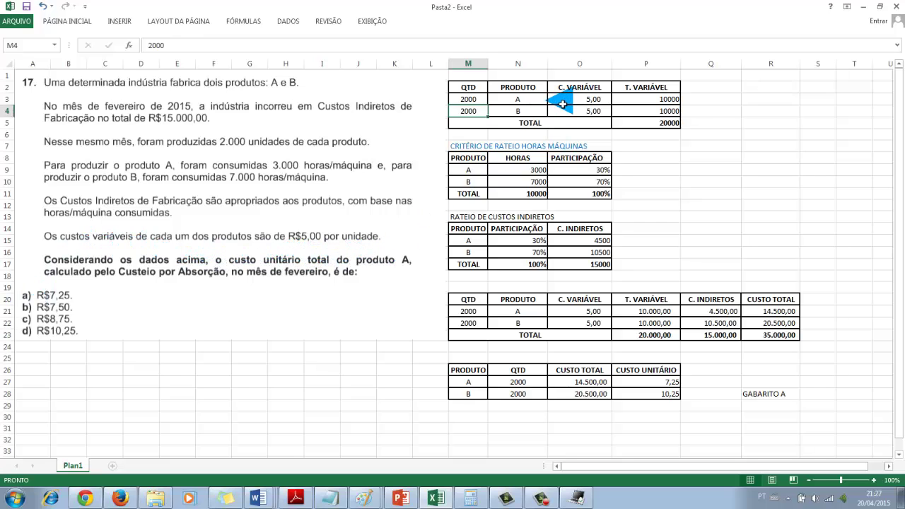
{"action": "left_click", "coordinate": [590, 102]}
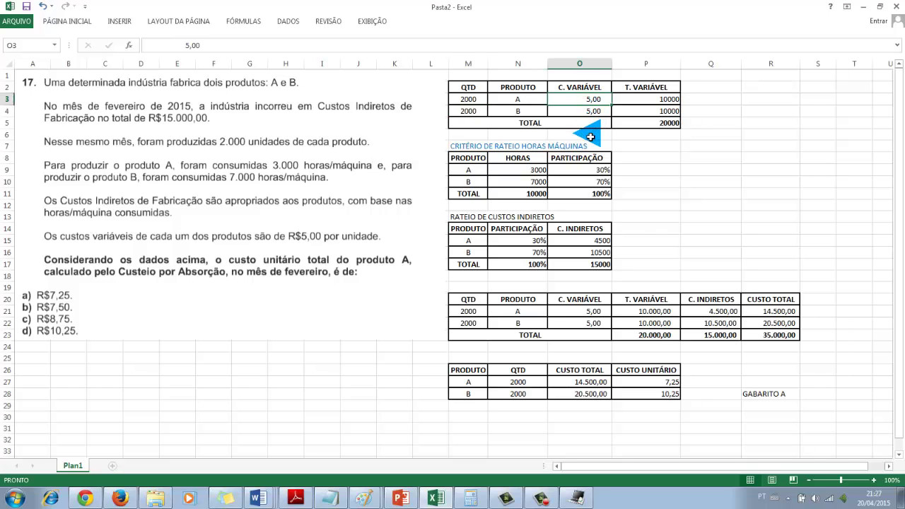
{"action": "left_click", "coordinate": [588, 111]}
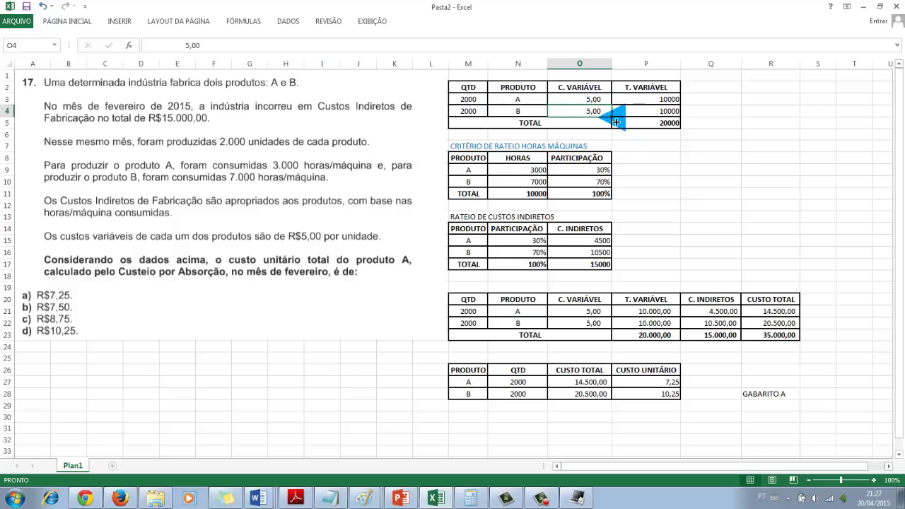
Step: Inspect the T. VARIÁVEL formulas for products A and B in cells P3 and P4
{"action": "double_click", "coordinate": [652, 99]}
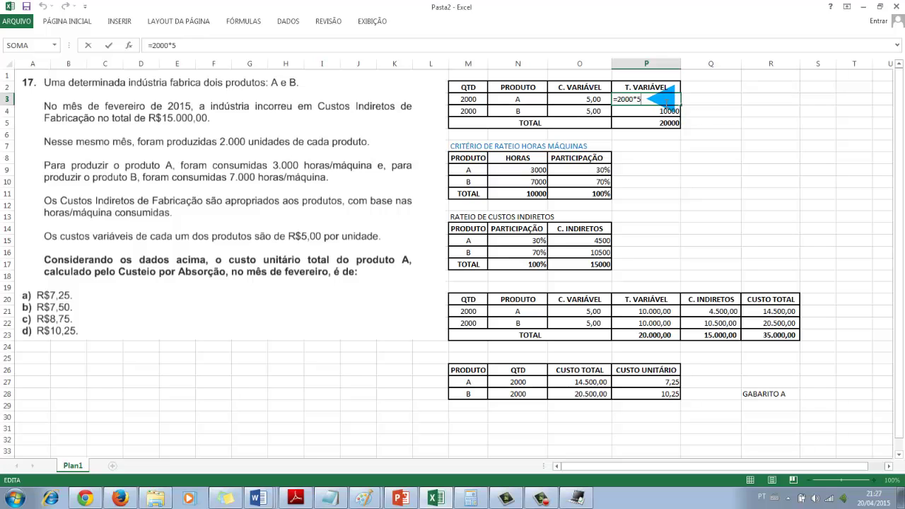
{"action": "key", "text": "Return"}
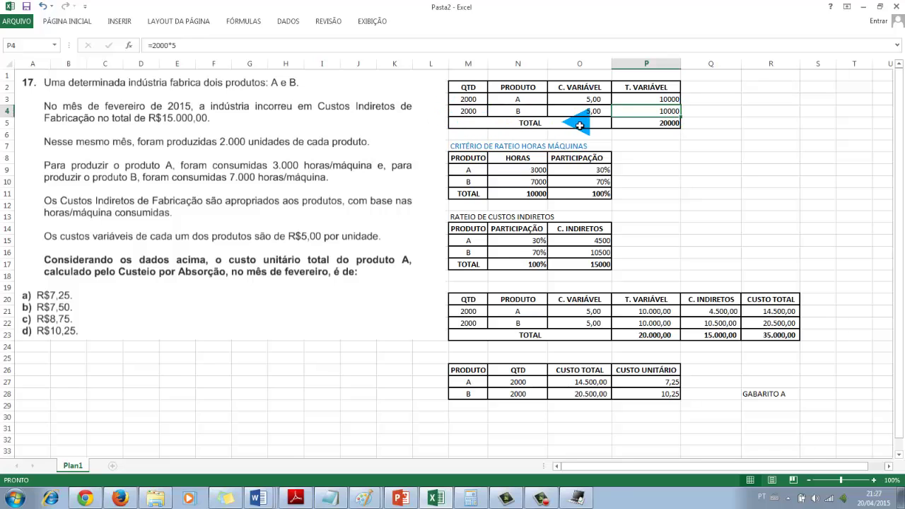
{"action": "left_click", "coordinate": [694, 113]}
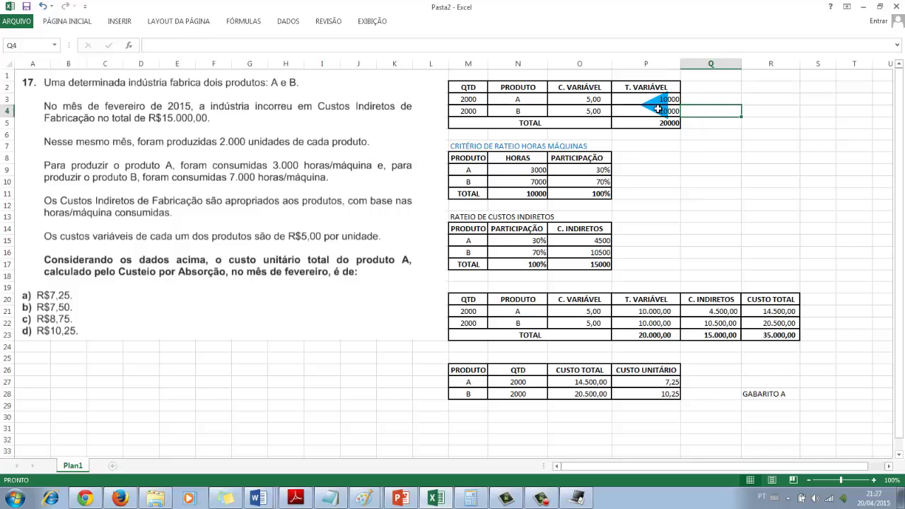
{"action": "double_click", "coordinate": [666, 111]}
{"action": "key", "text": "Return"}
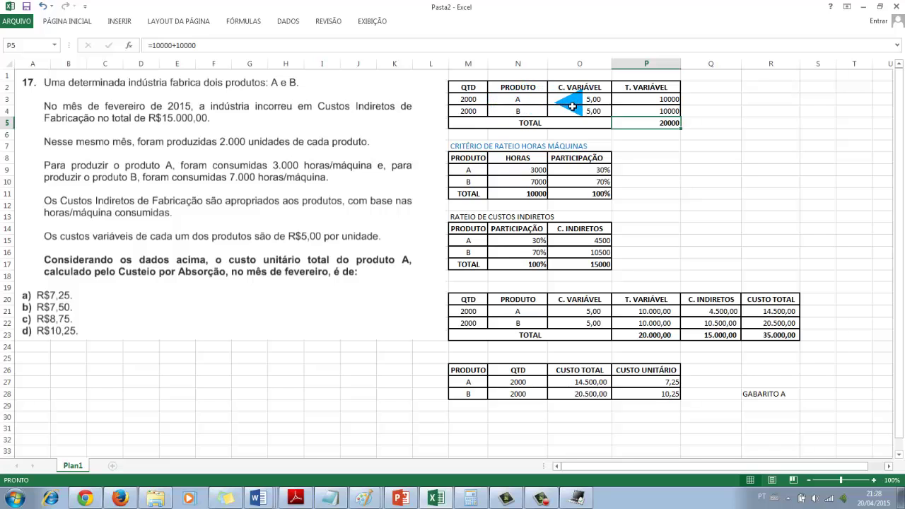
Step: Examine product B's quantity, unit cost and variable total, and inspect the overall variable cost formula in P5
{"action": "left_click", "coordinate": [657, 100]}
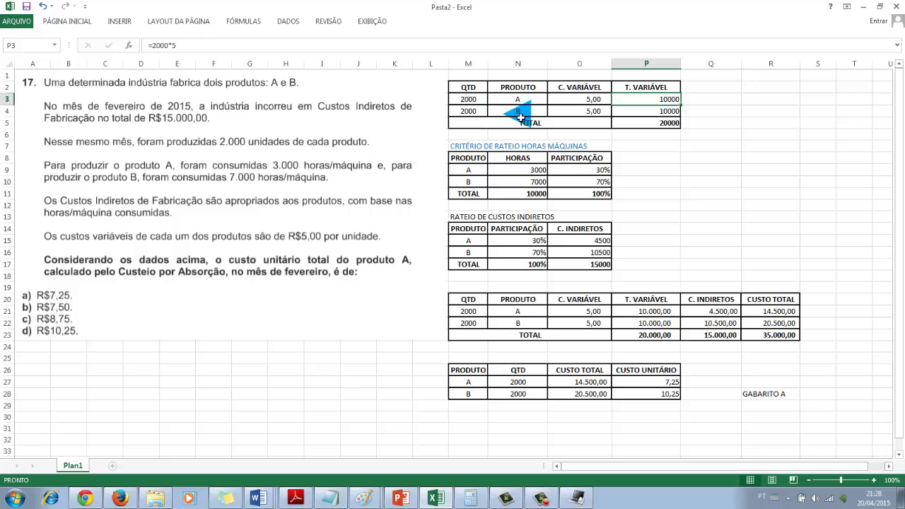
{"action": "left_click", "coordinate": [468, 112]}
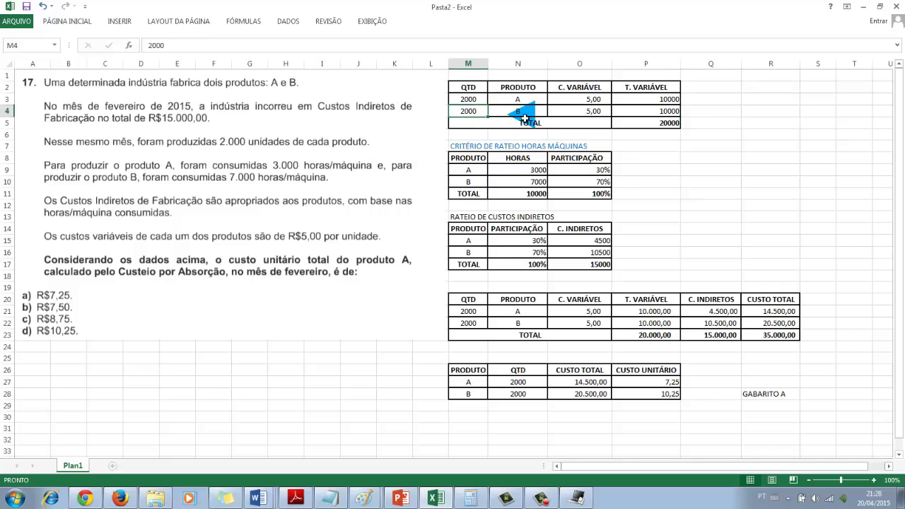
{"action": "left_click", "coordinate": [584, 111]}
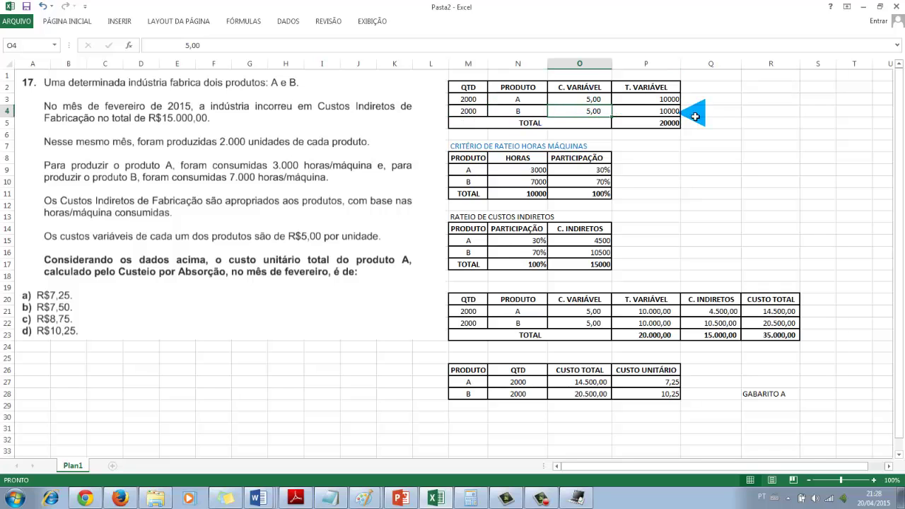
{"action": "left_click", "coordinate": [662, 112]}
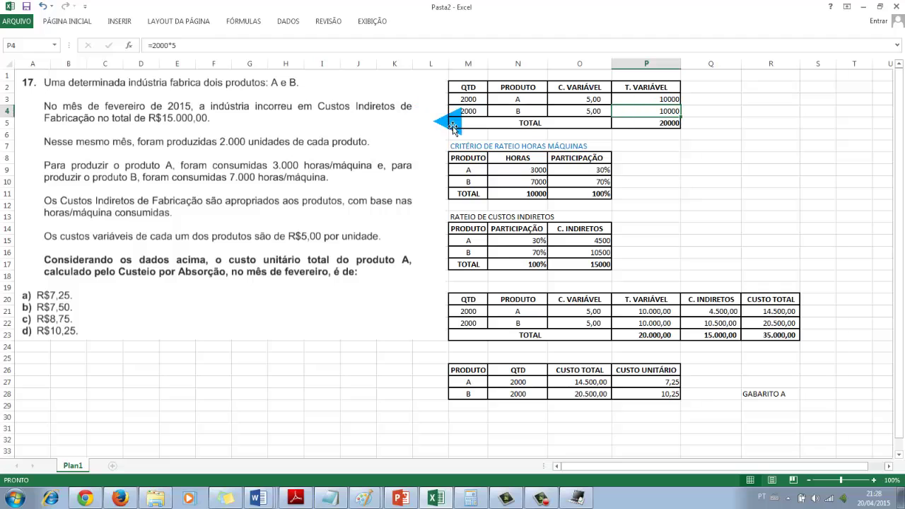
{"action": "left_click", "coordinate": [636, 127]}
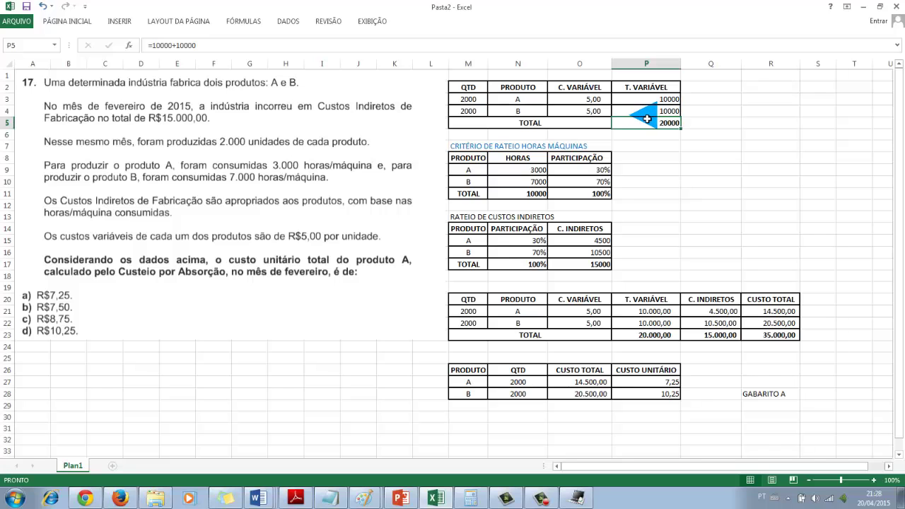
{"action": "double_click", "coordinate": [647, 120]}
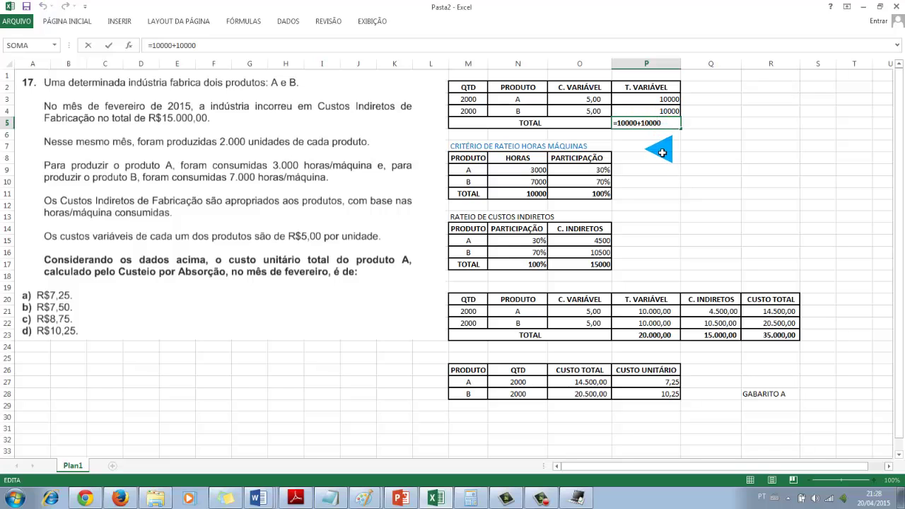
{"action": "key", "text": "Return"}
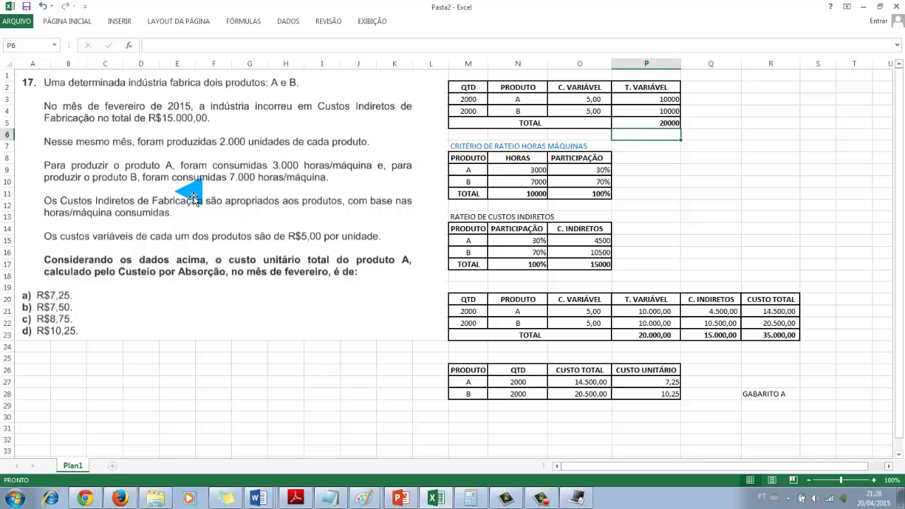
{"action": "left_click", "coordinate": [665, 111]}
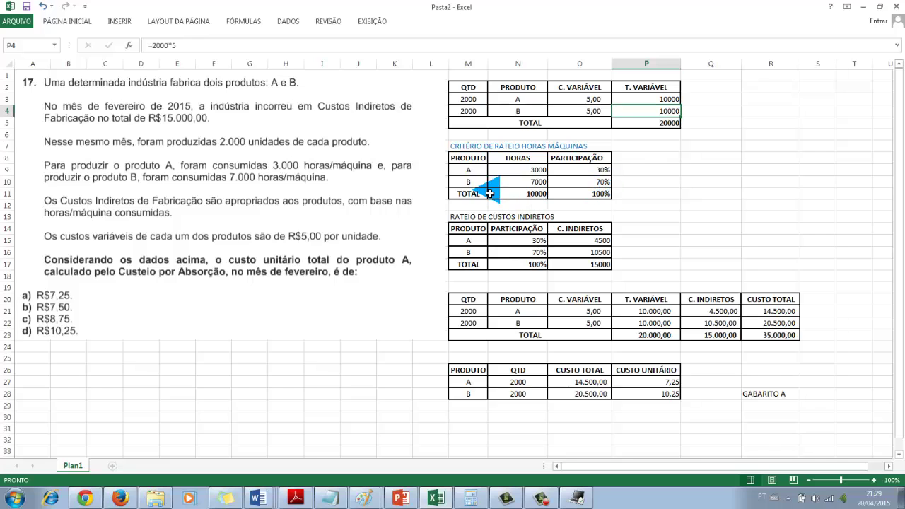
Step: Check the machine hours of products A and B and their total in the allocation criterion table against the question text
{"action": "left_click", "coordinate": [470, 172]}
{"action": "left_click", "coordinate": [527, 172]}
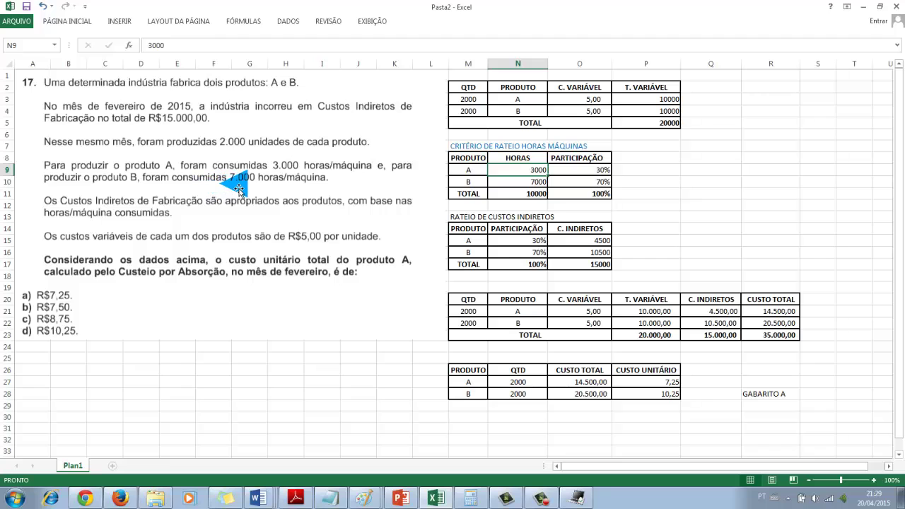
{"action": "left_click", "coordinate": [318, 188]}
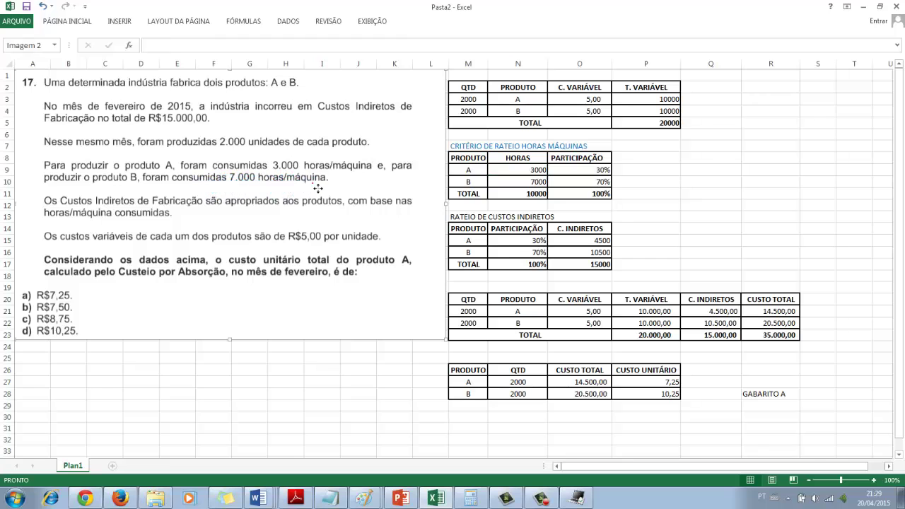
{"action": "left_click", "coordinate": [468, 172]}
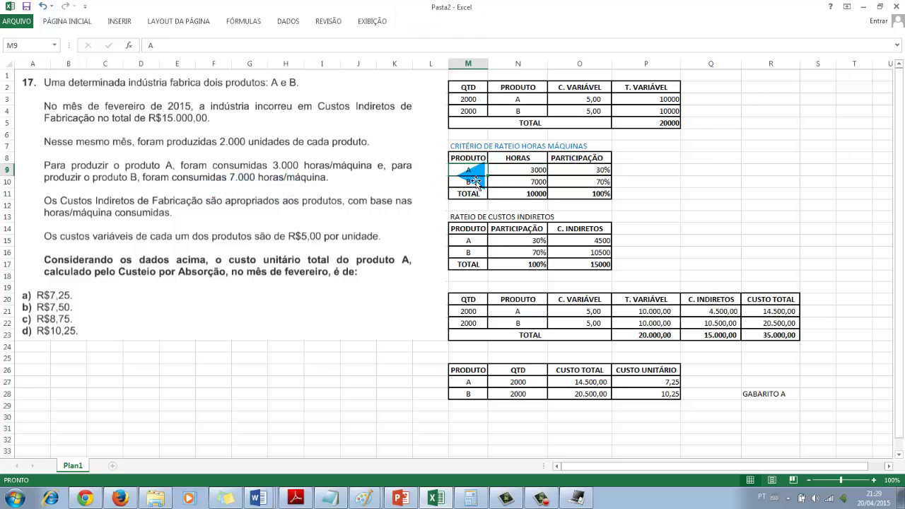
{"action": "left_click", "coordinate": [520, 174]}
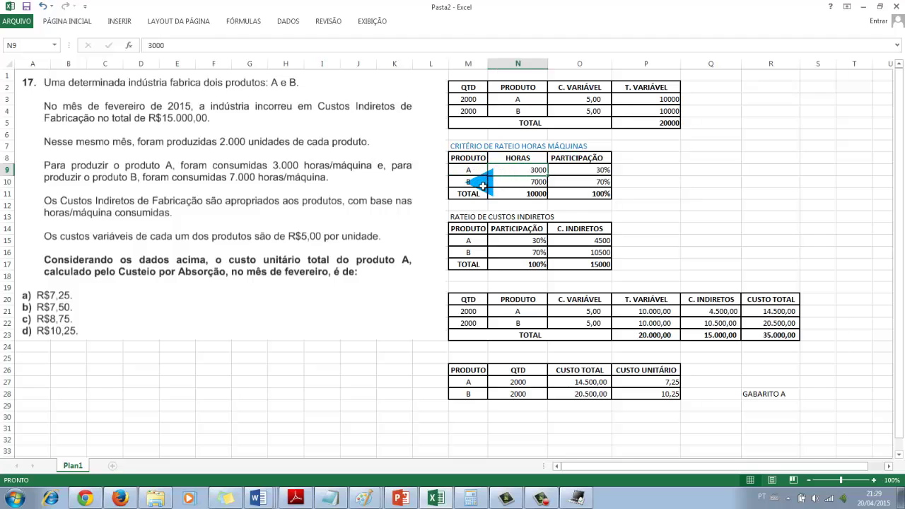
{"action": "left_click", "coordinate": [531, 181]}
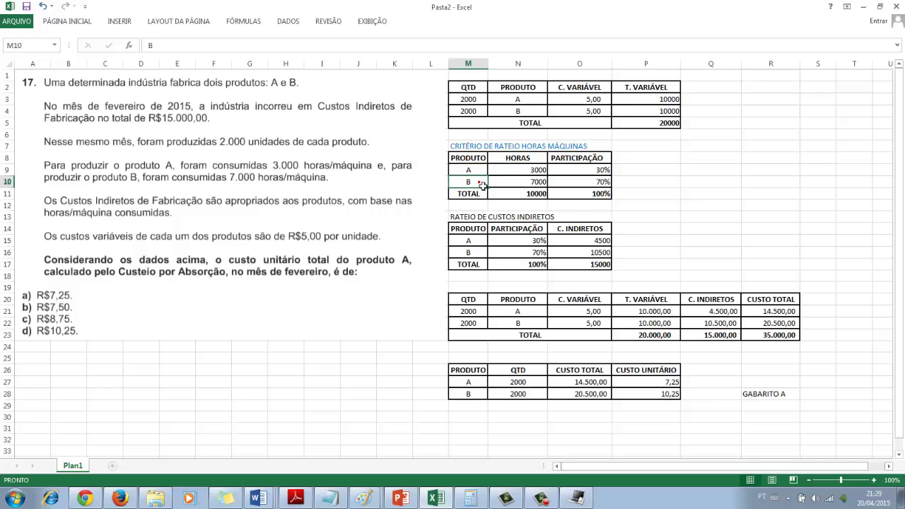
{"action": "left_click", "coordinate": [538, 194]}
{"action": "left_click", "coordinate": [538, 194]}
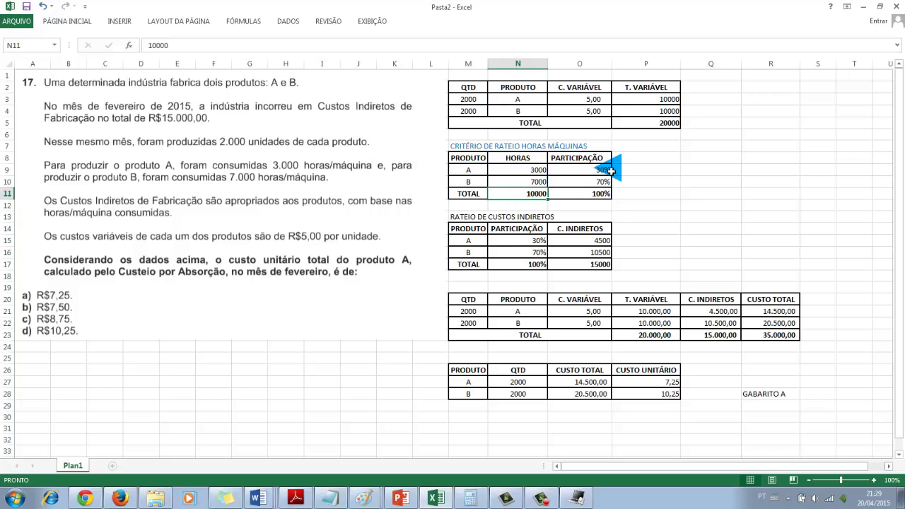
Step: Inspect the PARTICIPAÇÃO formulas for products A and B in cells O9 and O10 of the machine-hours table
{"action": "left_click", "coordinate": [610, 171]}
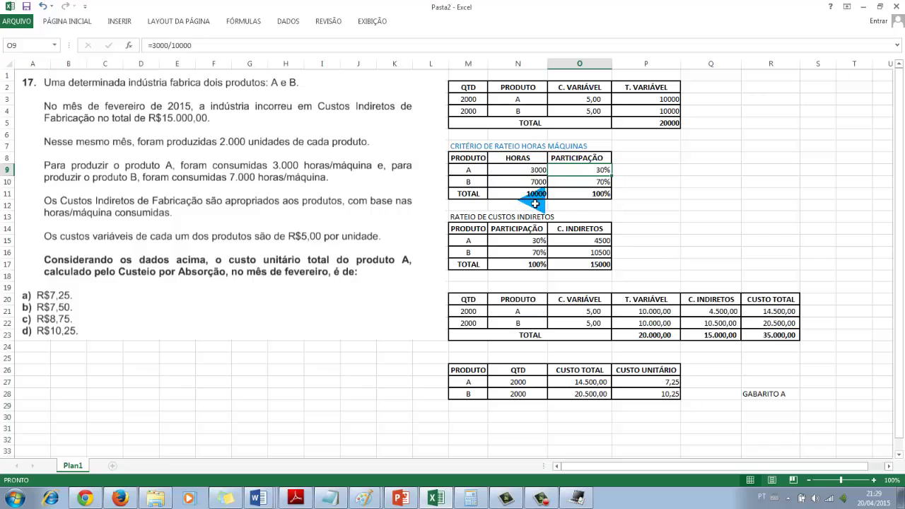
{"action": "double_click", "coordinate": [588, 174]}
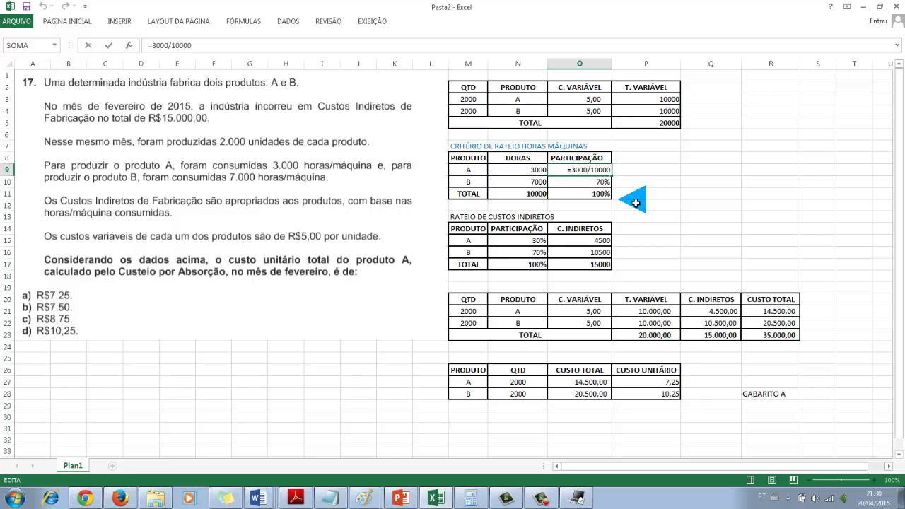
{"action": "key", "text": "Return"}
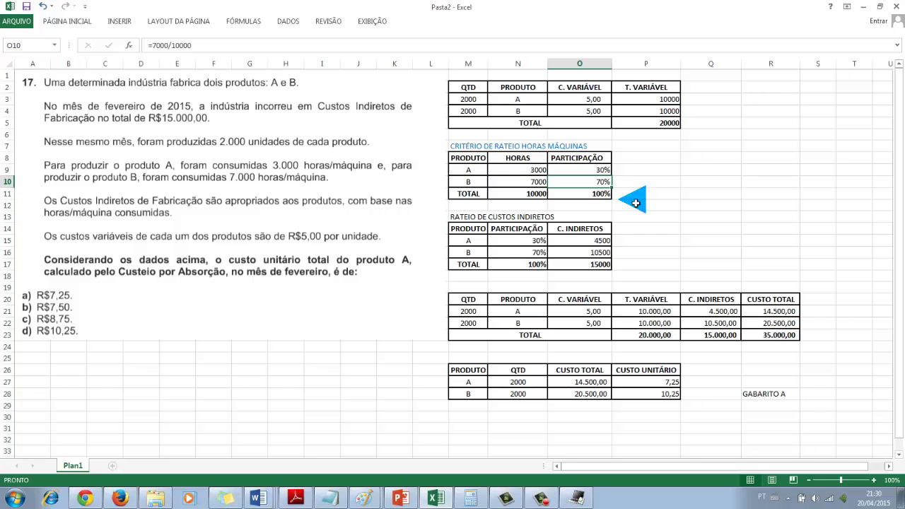
{"action": "double_click", "coordinate": [575, 182]}
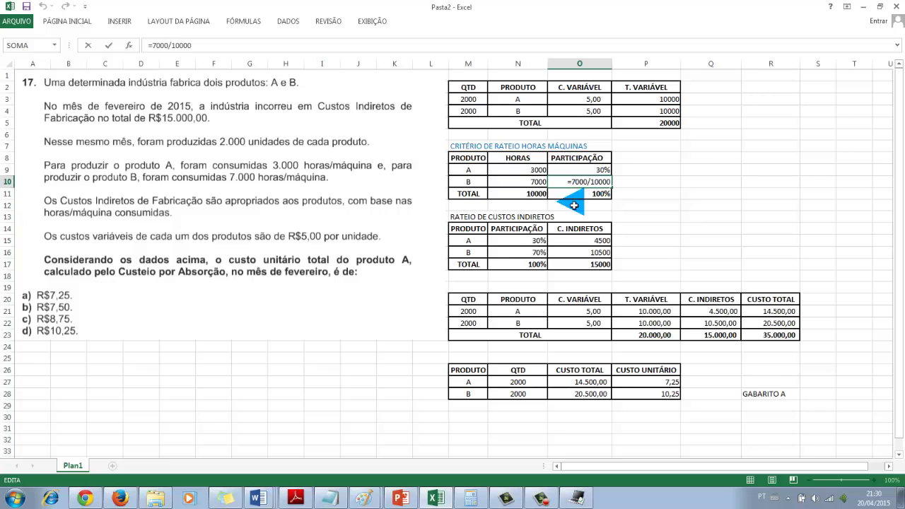
{"action": "key", "text": "Return"}
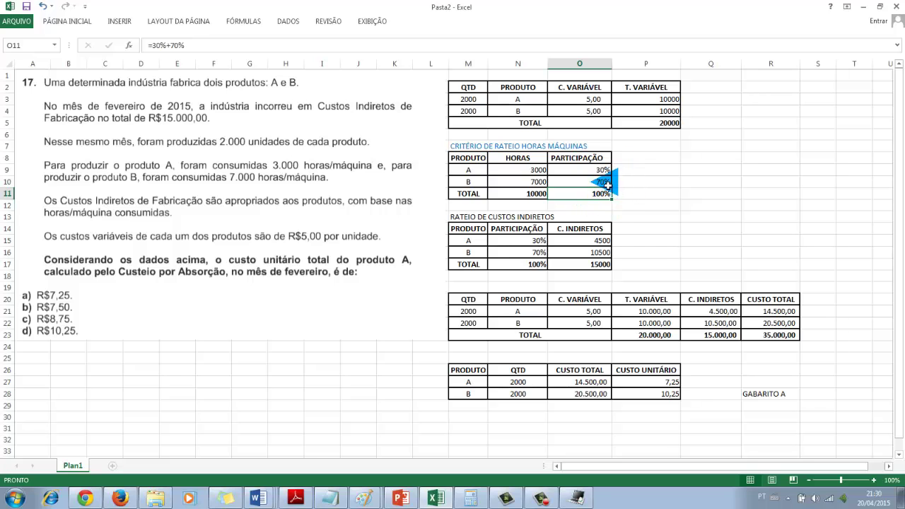
{"action": "left_click", "coordinate": [644, 200]}
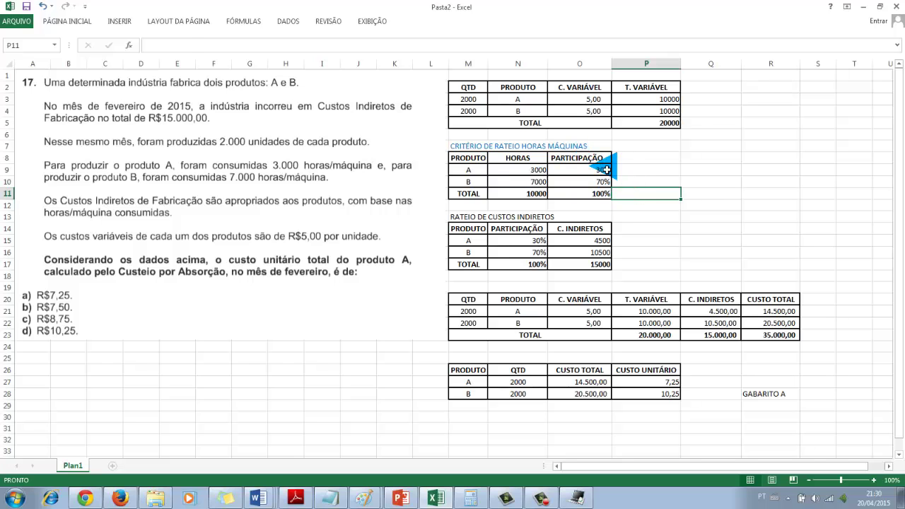
Step: Fill the PARTICIPAÇÃO cells O9:O11 of the machine-hours table with yellow
{"action": "left_click_drag", "start_coordinate": [601, 166], "coordinate": [614, 193]}
{"action": "right_click", "coordinate": [613, 192]}
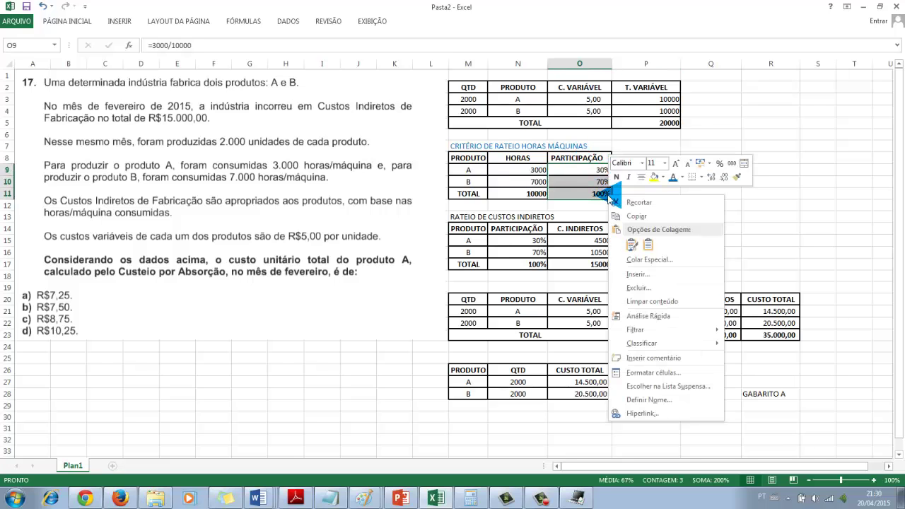
{"action": "left_click", "coordinate": [654, 177]}
{"action": "left_click", "coordinate": [638, 205]}
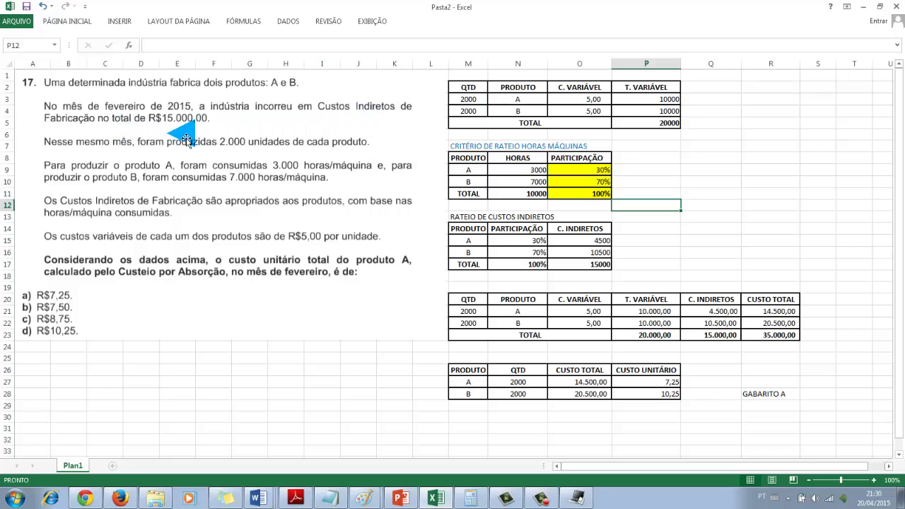
Step: Compare the PARTICIPAÇÃO percentages of A and B in the indirect cost allocation table with those in the machine-hours table
{"action": "left_click", "coordinate": [576, 265]}
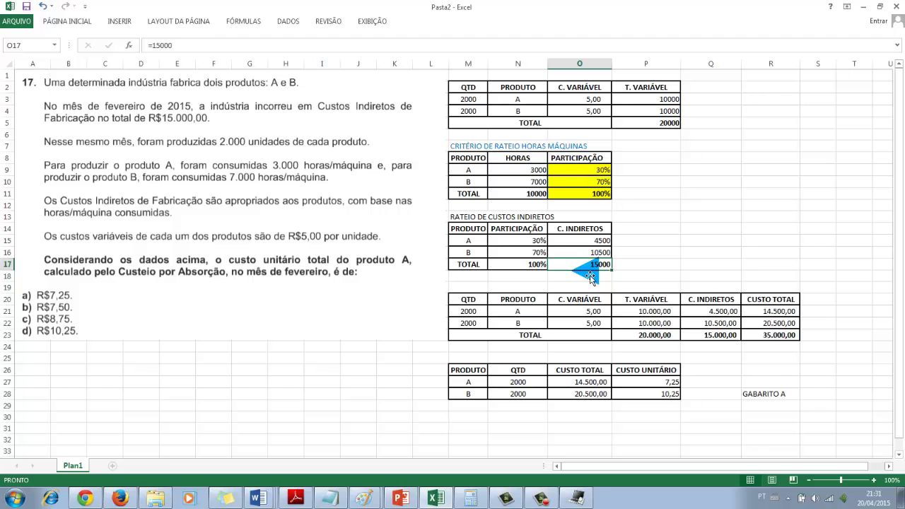
{"action": "left_click", "coordinate": [536, 242]}
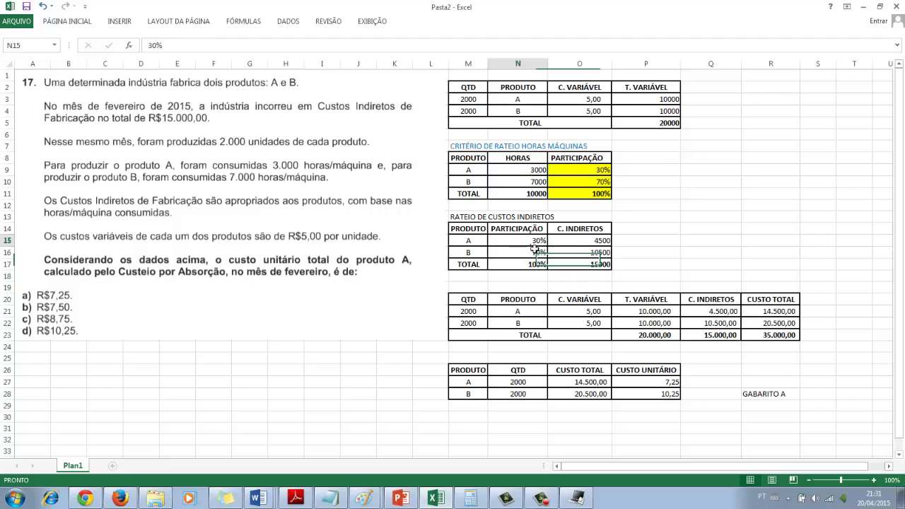
{"action": "left_click", "coordinate": [578, 172]}
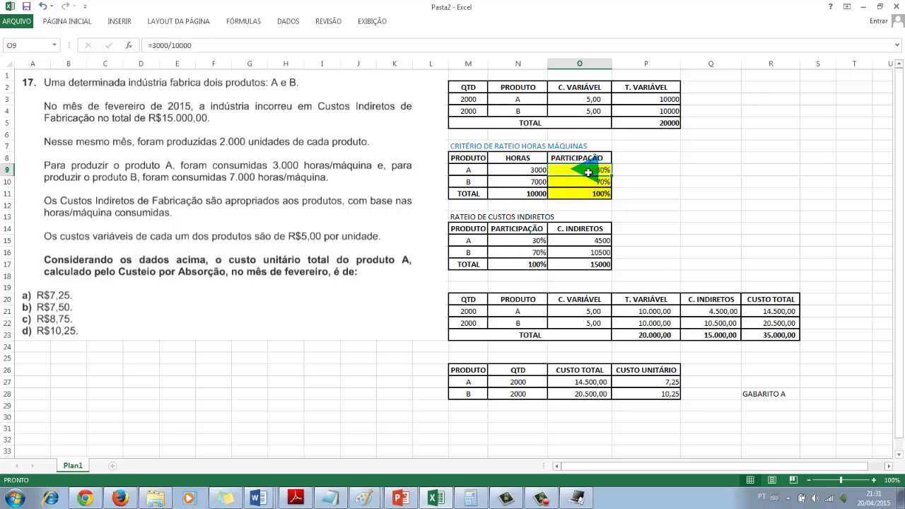
{"action": "left_click", "coordinate": [541, 243]}
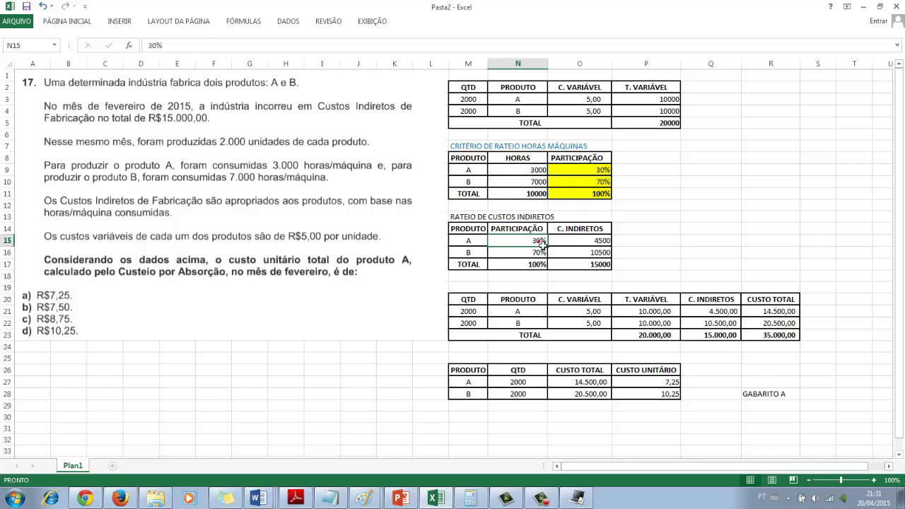
{"action": "left_click", "coordinate": [542, 243]}
{"action": "left_click", "coordinate": [601, 183]}
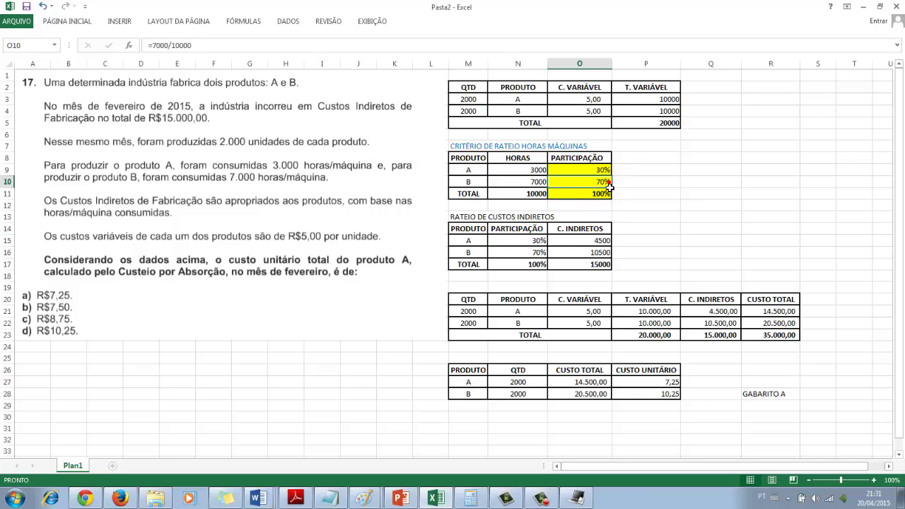
{"action": "left_click", "coordinate": [545, 265]}
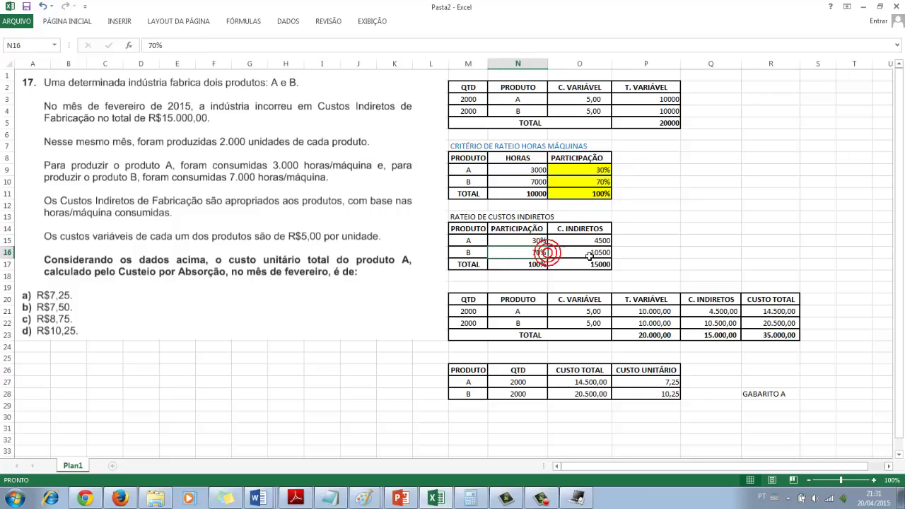
Step: Inspect the C. INDIRETOS formulas for products A and B in cells O15 and O16 of the indirect cost allocation table
{"action": "left_click", "coordinate": [589, 242]}
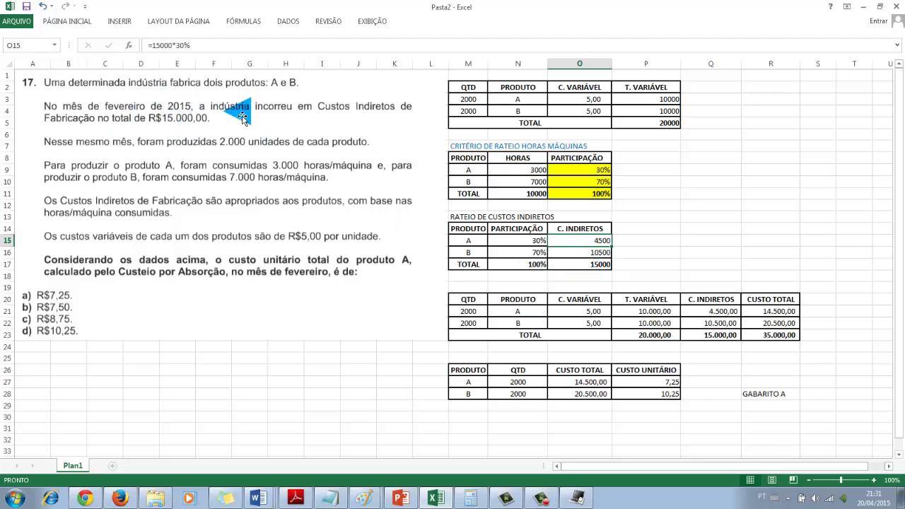
{"action": "double_click", "coordinate": [586, 241]}
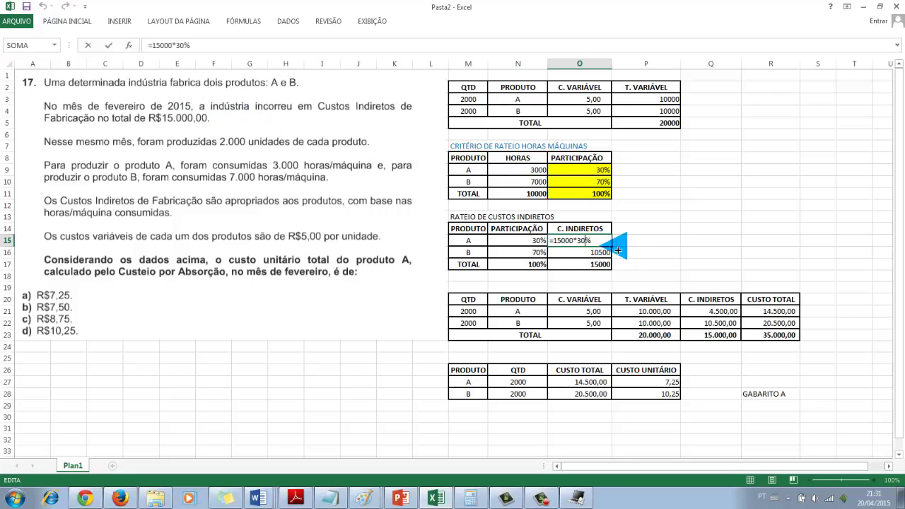
{"action": "key", "text": "Return"}
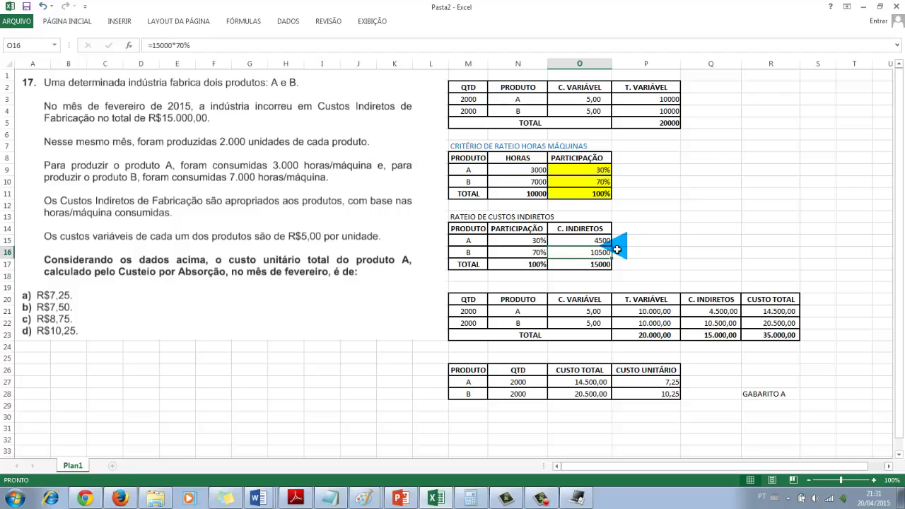
{"action": "double_click", "coordinate": [616, 251]}
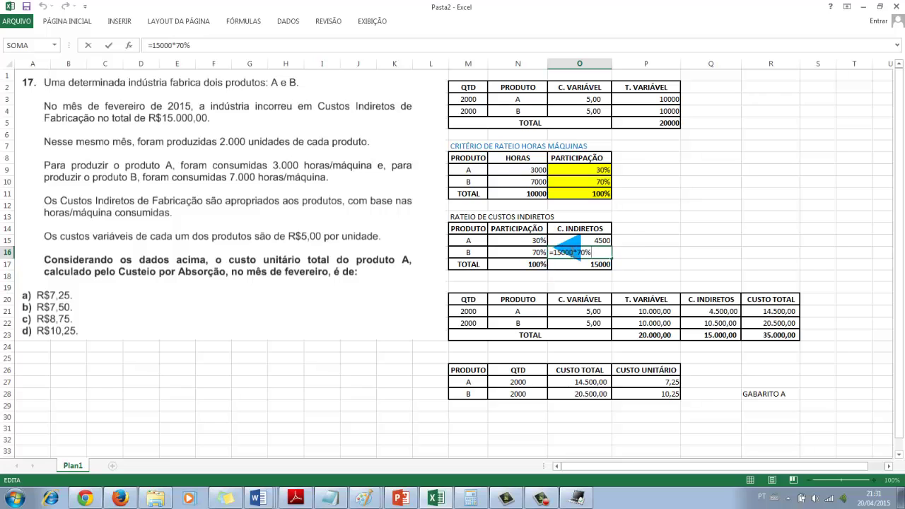
{"action": "key", "text": "Return"}
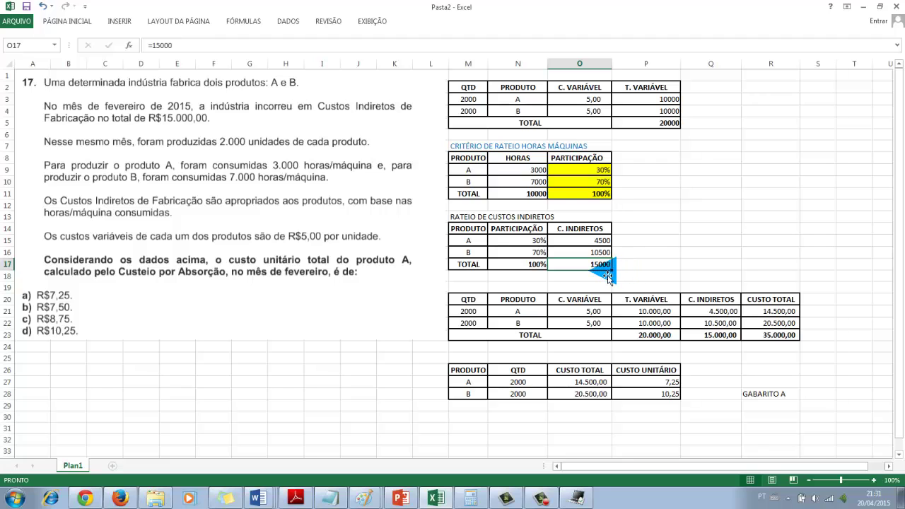
{"action": "left_click", "coordinate": [637, 242]}
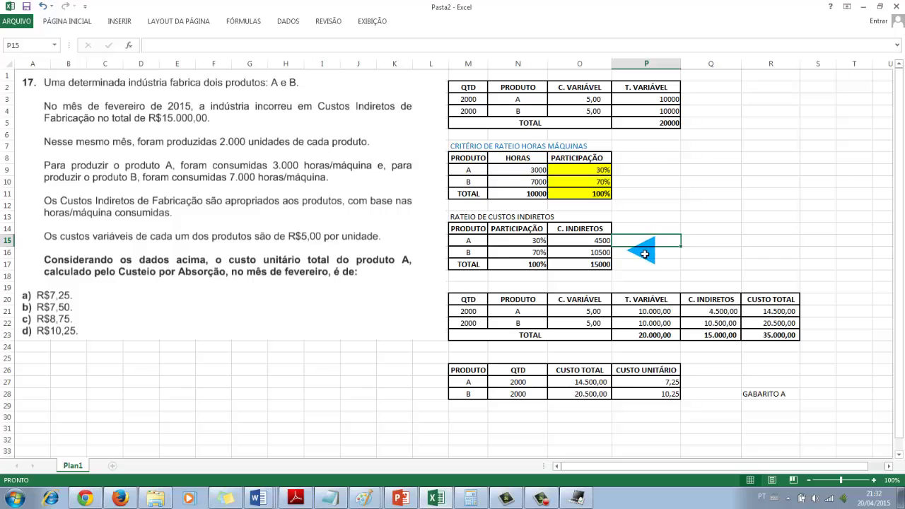
{"action": "left_click", "coordinate": [643, 253]}
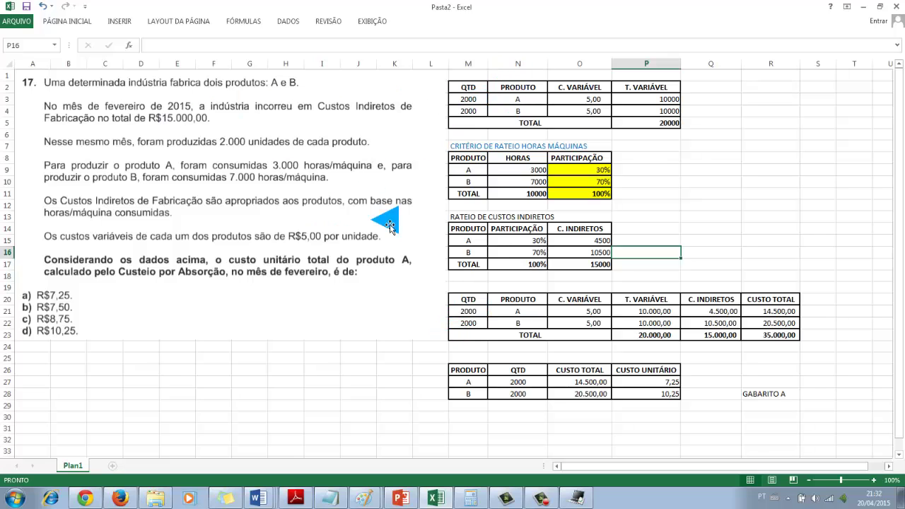
Step: Review product A's quantity, unit variable cost, variable total, indirect cost and total cost in row 21 of the summary table
{"action": "left_click", "coordinate": [470, 313]}
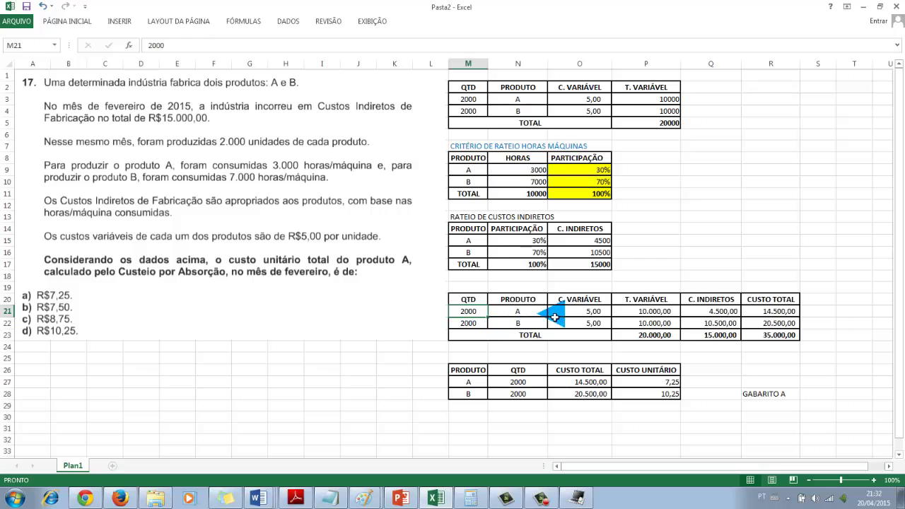
{"action": "left_click", "coordinate": [582, 312]}
{"action": "left_click", "coordinate": [639, 318]}
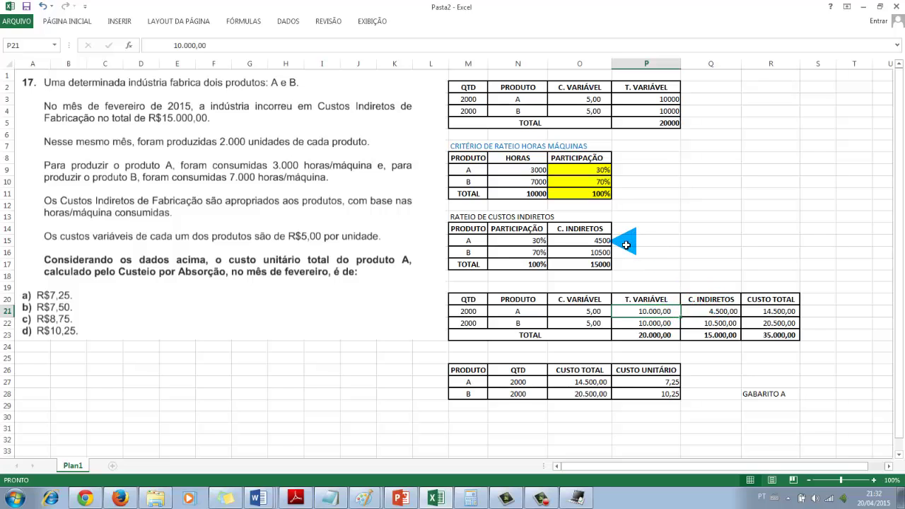
{"action": "left_click", "coordinate": [721, 311]}
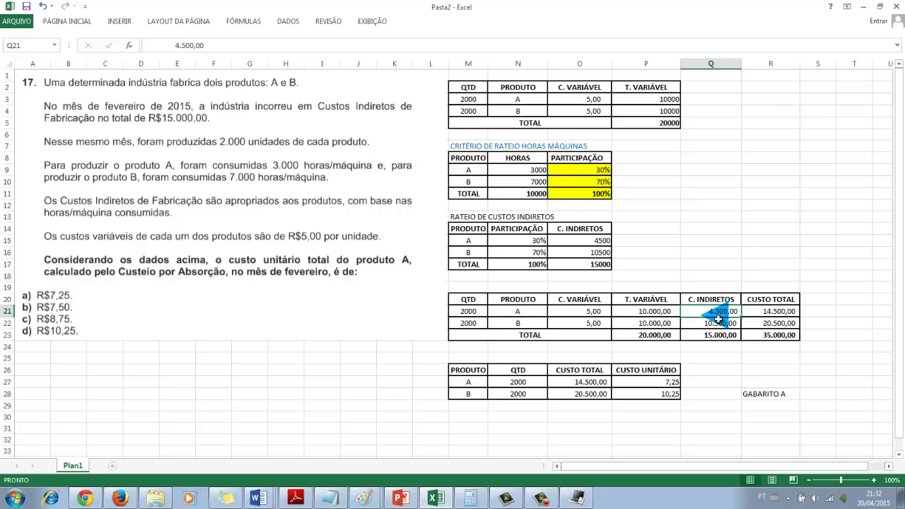
{"action": "left_click", "coordinate": [793, 311]}
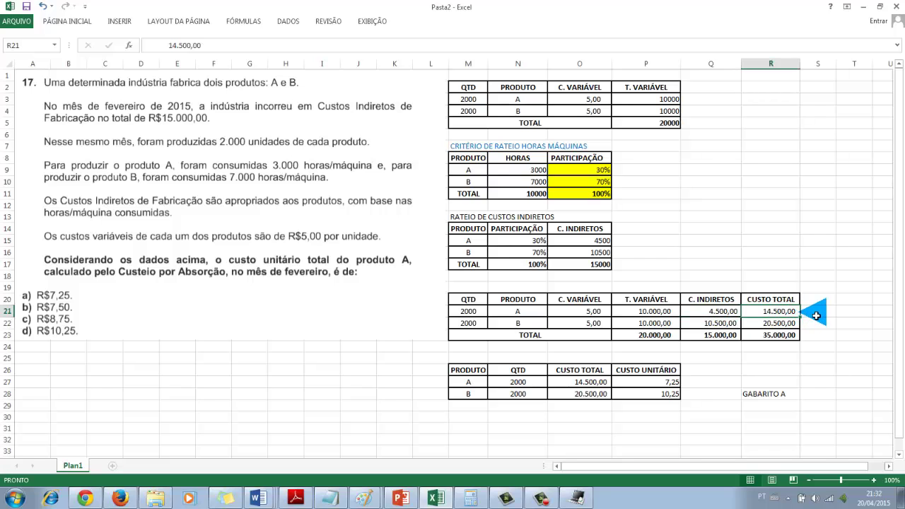
{"action": "left_click", "coordinate": [818, 313]}
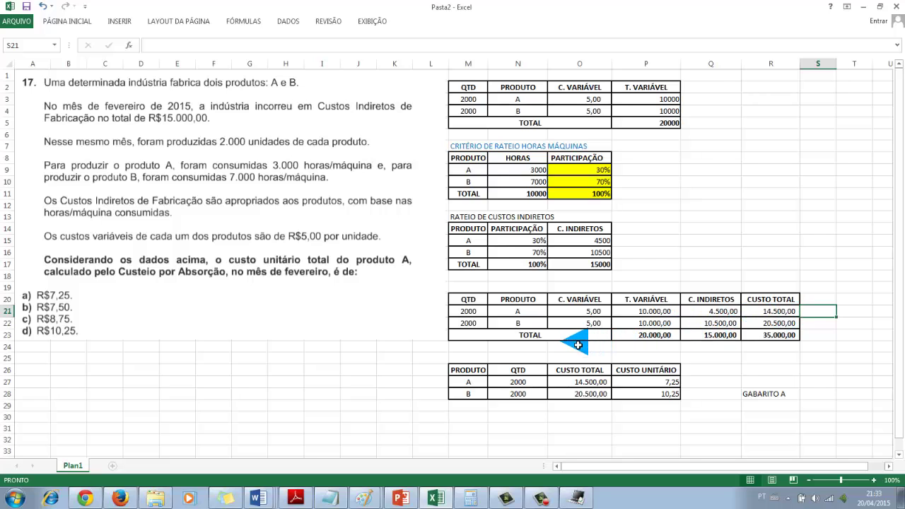
Step: Review product B's costs in row 22 of the summary table, checking their sources in cells P4 and O16
{"action": "left_click", "coordinate": [470, 325]}
{"action": "left_click", "coordinate": [584, 325]}
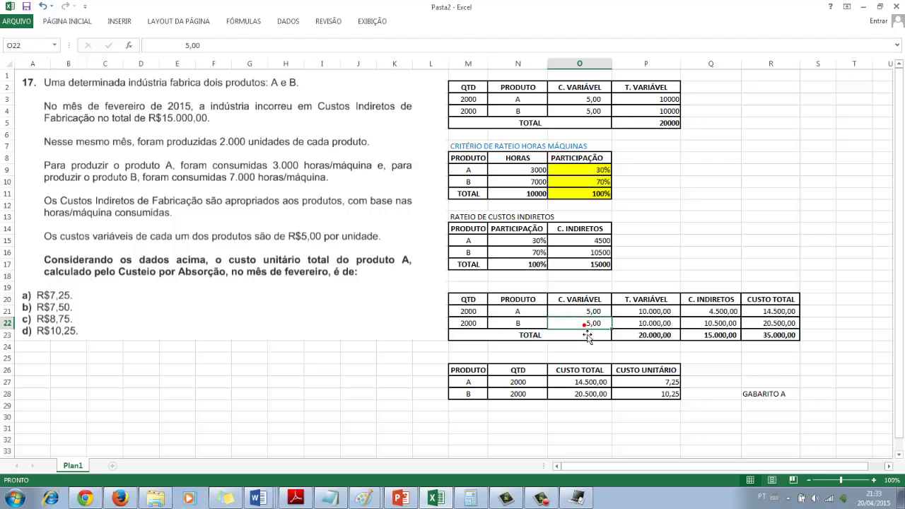
{"action": "left_click", "coordinate": [657, 324]}
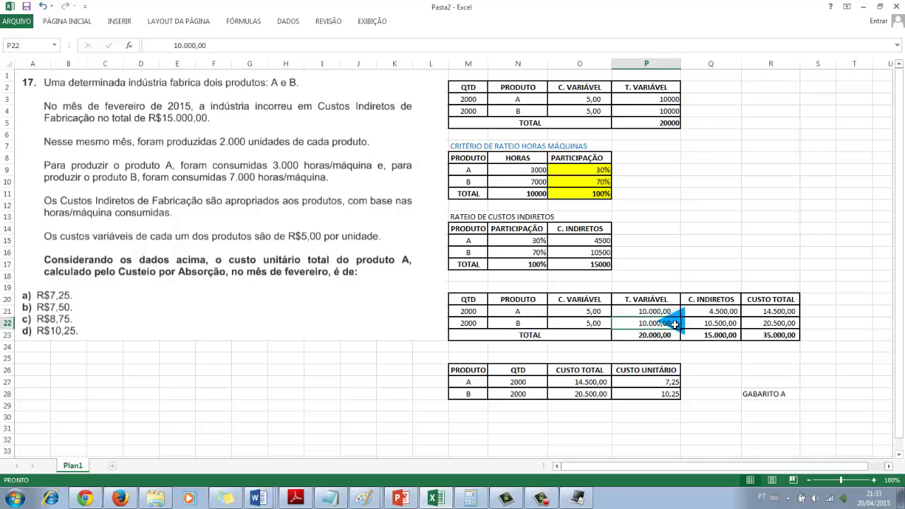
{"action": "left_click", "coordinate": [685, 115]}
{"action": "left_click", "coordinate": [668, 111]}
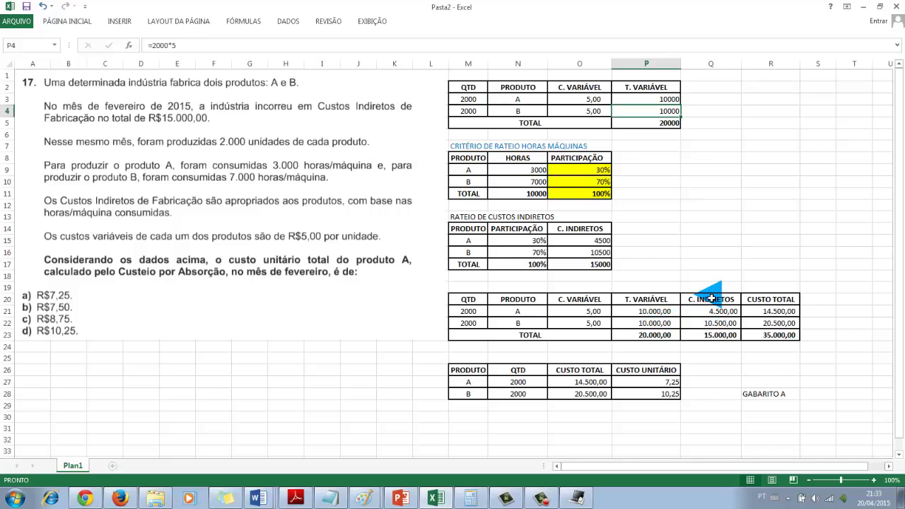
{"action": "left_click", "coordinate": [584, 253]}
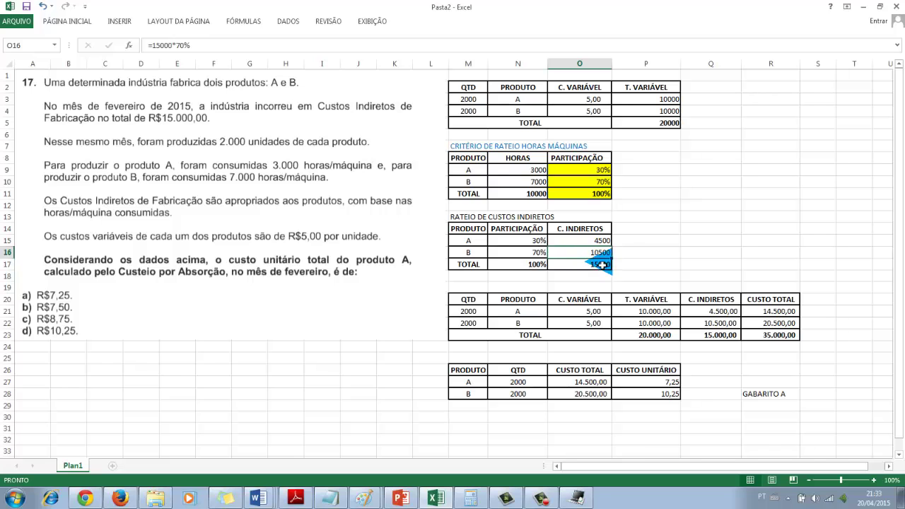
{"action": "left_click", "coordinate": [767, 324]}
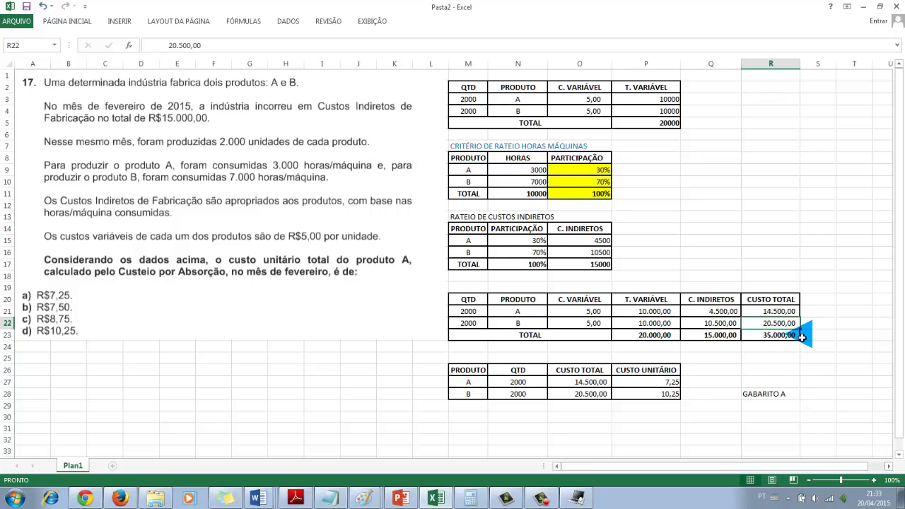
{"action": "double_click", "coordinate": [791, 326]}
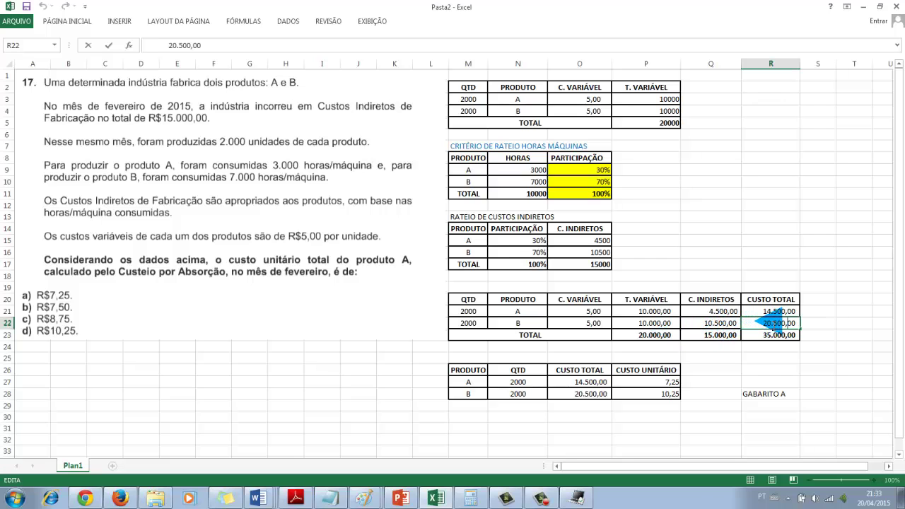
Step: Check the CUSTO TOTAL column of the summary table for product A, product B and the overall total in R23
{"action": "left_click", "coordinate": [774, 337]}
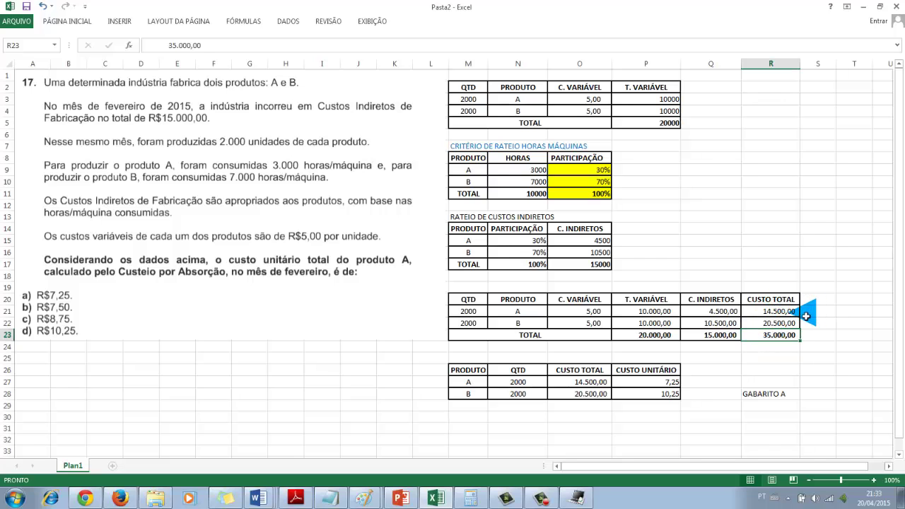
{"action": "left_click", "coordinate": [813, 313]}
{"action": "left_click", "coordinate": [790, 313]}
{"action": "left_click", "coordinate": [786, 325]}
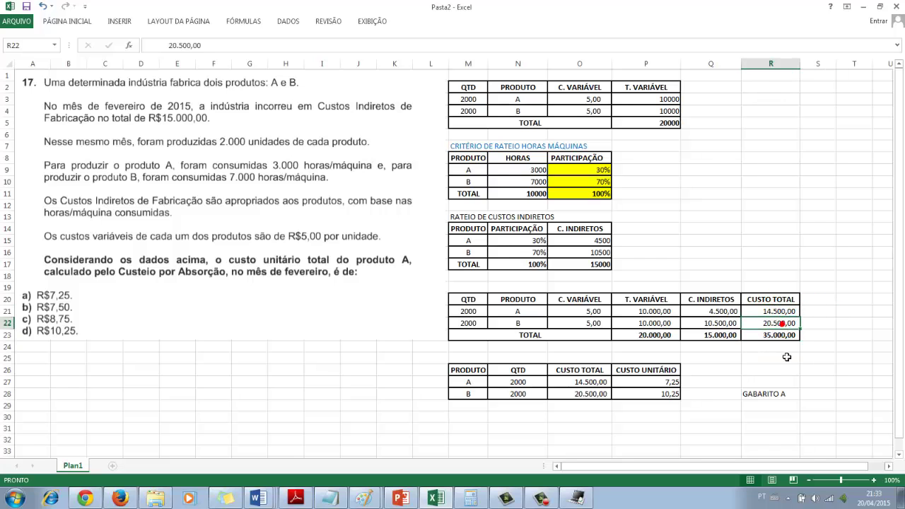
{"action": "left_click", "coordinate": [791, 336]}
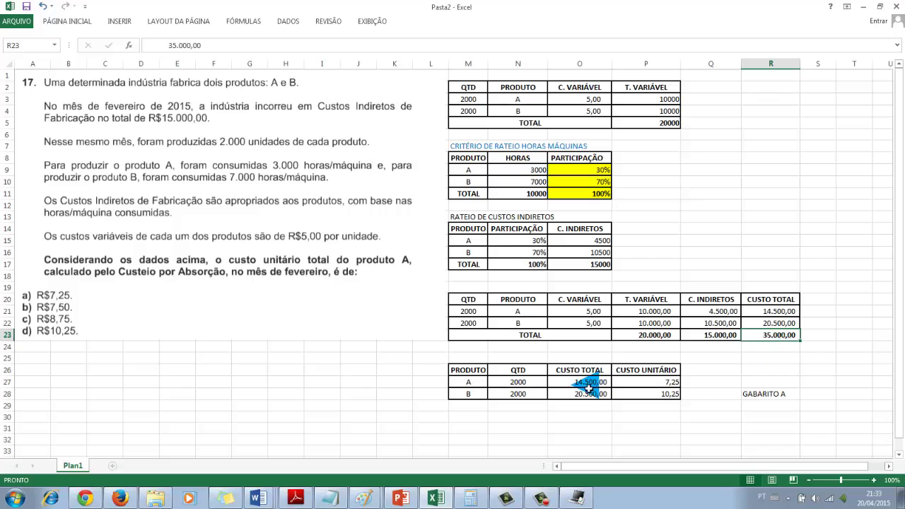
Step: Examine the summary table's indirect cost total in Q23 and variable cost total in P23
{"action": "left_click", "coordinate": [719, 337]}
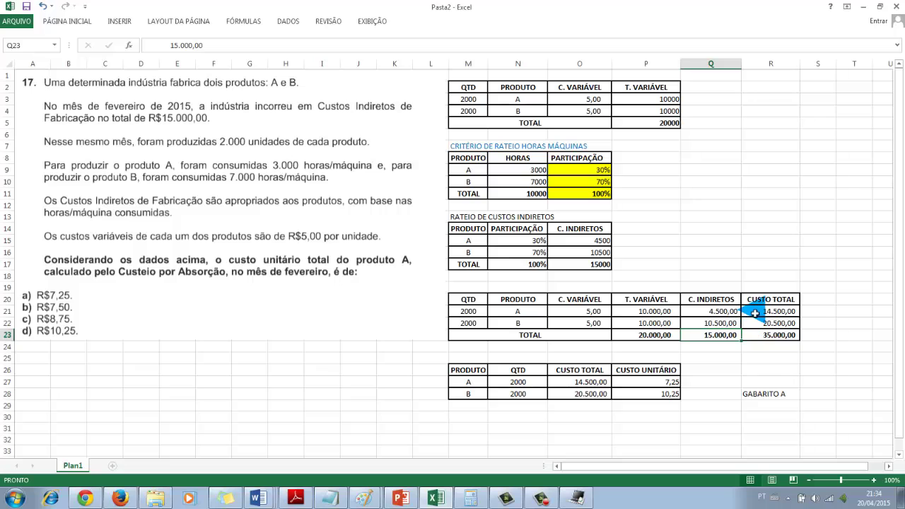
{"action": "left_click", "coordinate": [675, 337]}
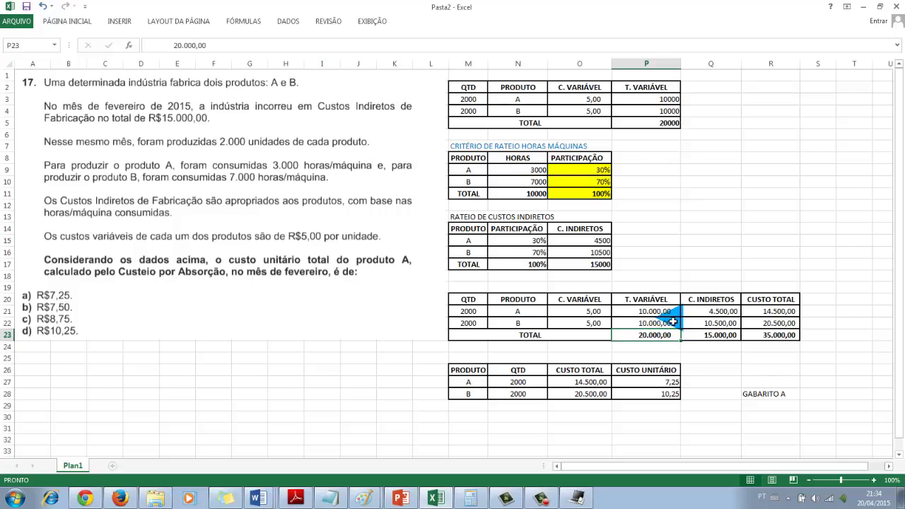
{"action": "left_click_drag", "start_coordinate": [668, 340], "coordinate": [650, 311]}
{"action": "left_click", "coordinate": [647, 336]}
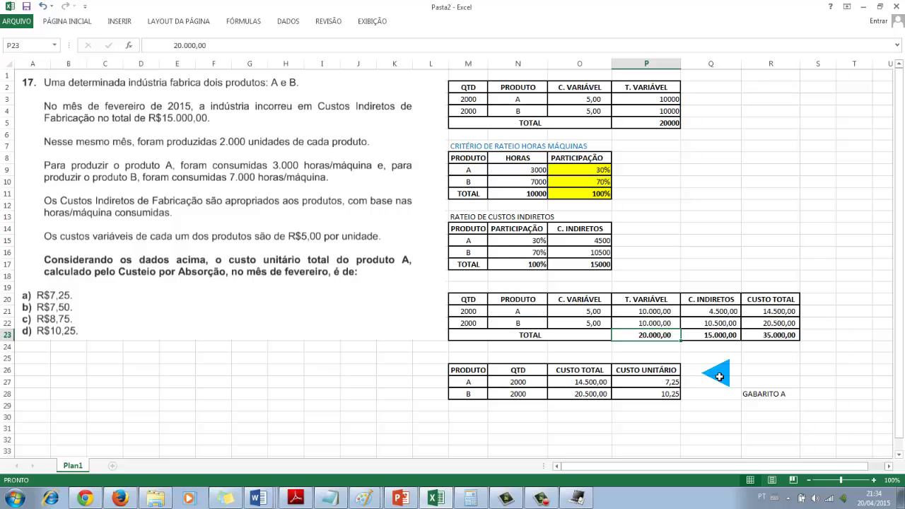
Step: Fill product A's CUSTO TOTAL cell R21 in the summary table with yellow
{"action": "left_click", "coordinate": [769, 311]}
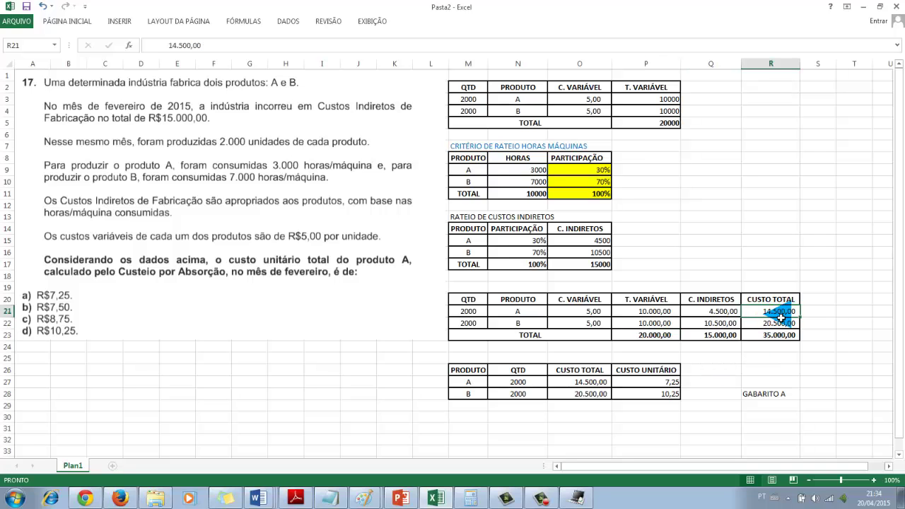
{"action": "right_click", "coordinate": [781, 317]}
{"action": "left_click", "coordinate": [804, 345]}
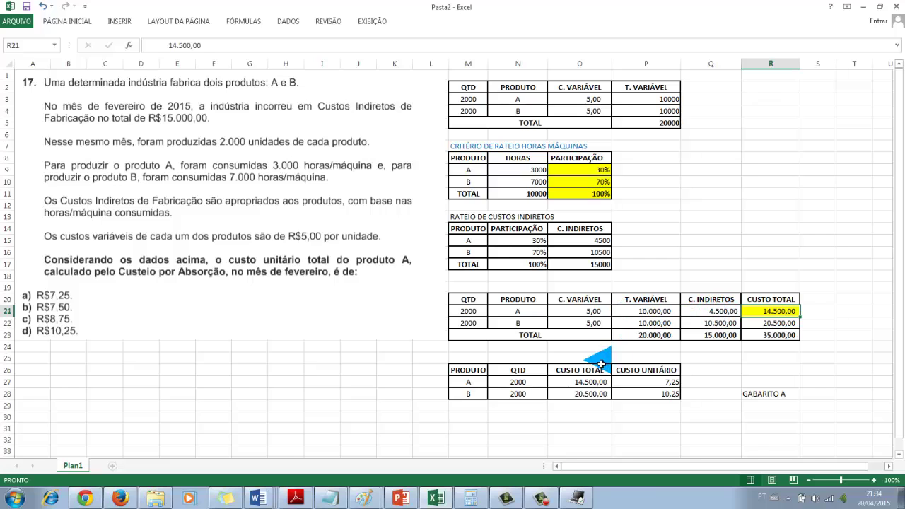
Step: Examine product A's total cost and quantity in row 27 and inspect its CUSTO UNITÁRIO formula in P27
{"action": "left_click", "coordinate": [592, 385]}
{"action": "left_click", "coordinate": [537, 386]}
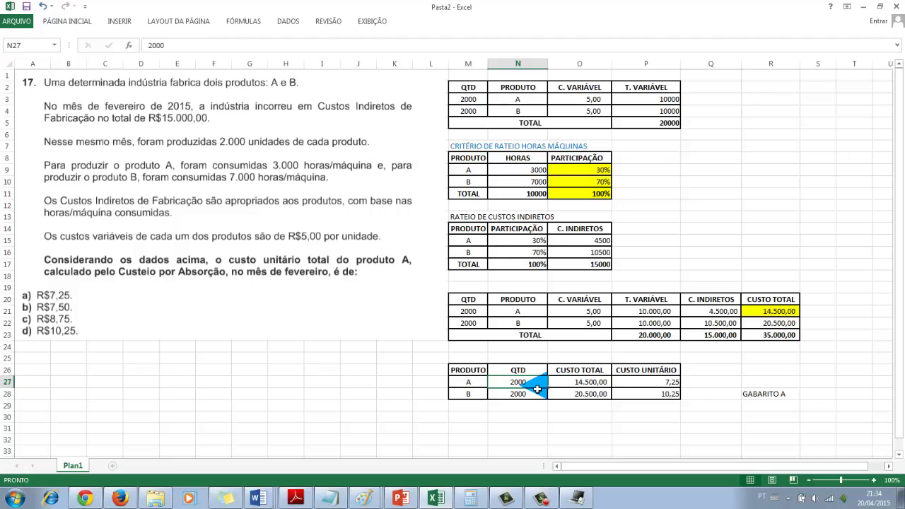
{"action": "double_click", "coordinate": [661, 383]}
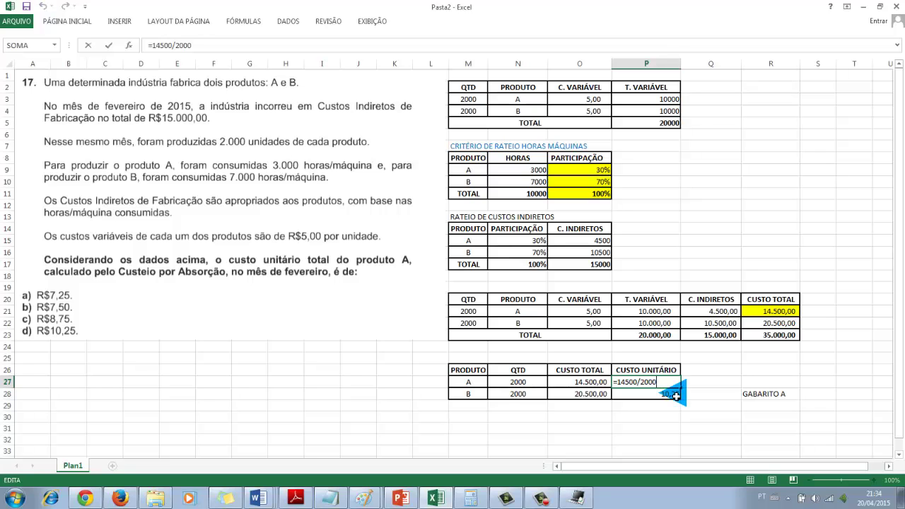
{"action": "key", "text": "Return"}
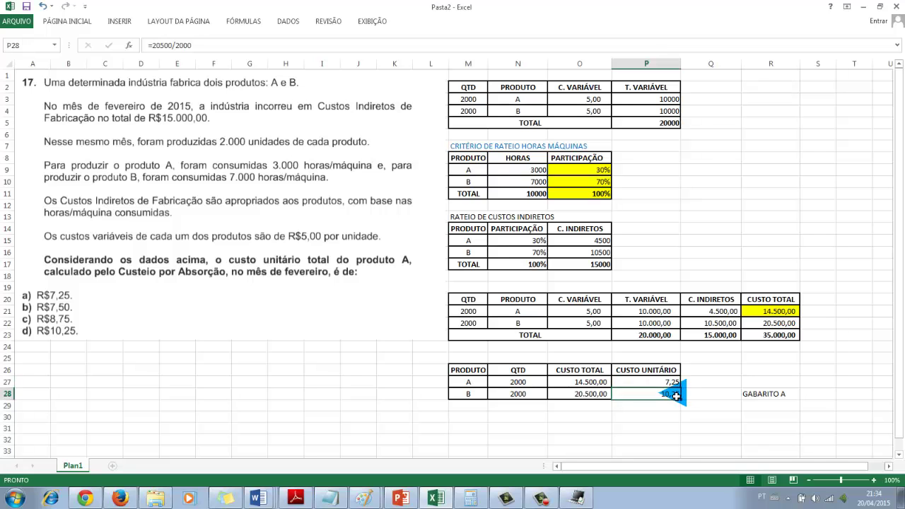
Step: Fill product A's CUSTO UNITÁRIO cell P27 with yellow
{"action": "left_click", "coordinate": [671, 382]}
{"action": "right_click", "coordinate": [671, 381]}
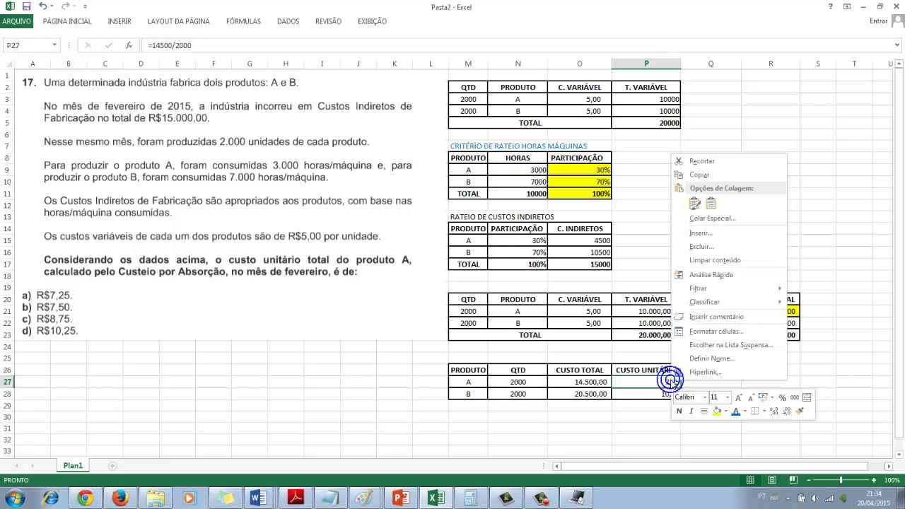
{"action": "left_click", "coordinate": [716, 412]}
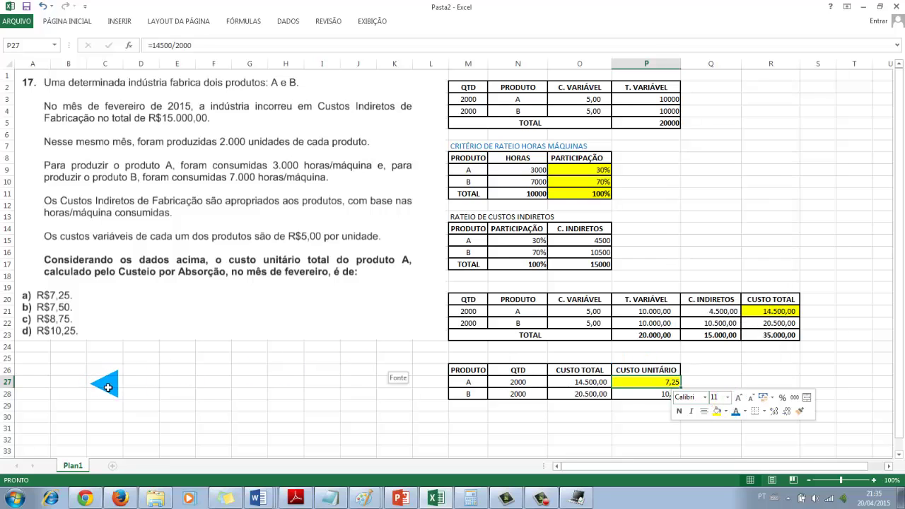
{"action": "left_click", "coordinate": [806, 370]}
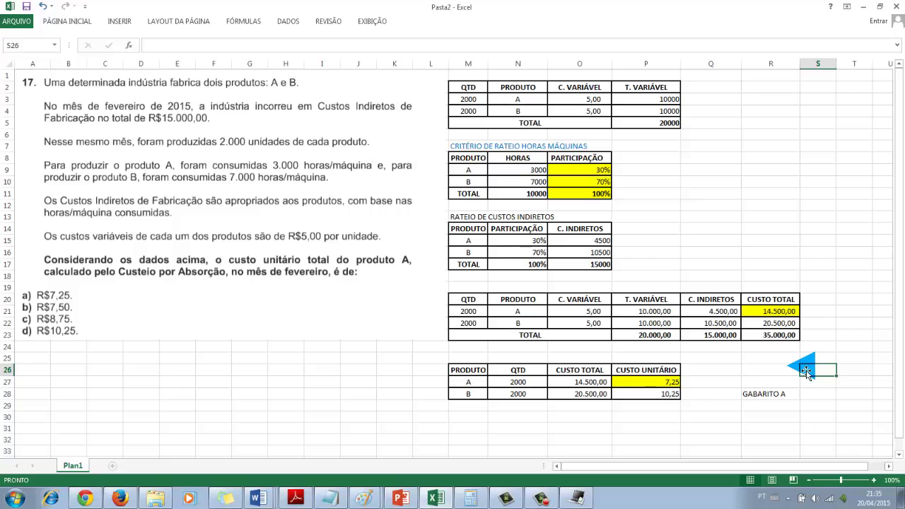
{"action": "left_click", "coordinate": [654, 382]}
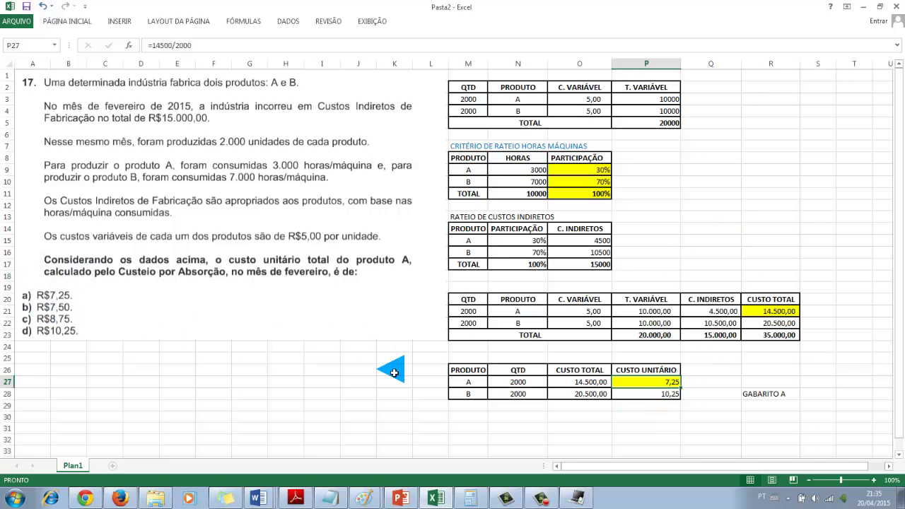
Step: Examine product B's total cost in R22, its quantity in N28 and its CUSTO UNITÁRIO formula in P28
{"action": "left_click_drag", "start_coordinate": [467, 394], "coordinate": [651, 396]}
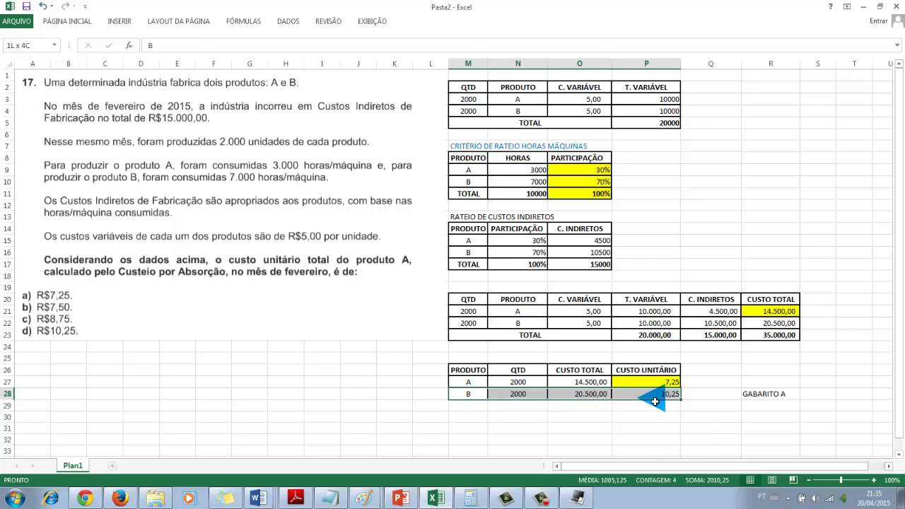
{"action": "left_click", "coordinate": [601, 426]}
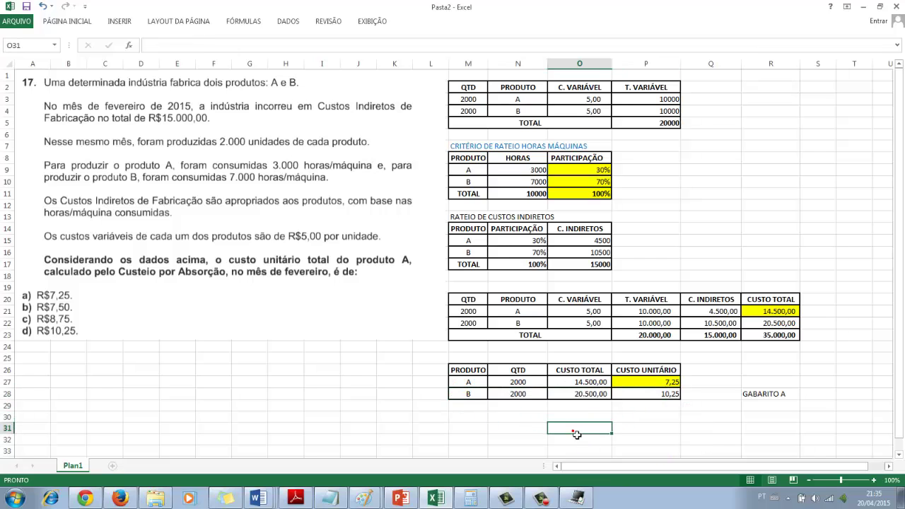
{"action": "left_click", "coordinate": [790, 324]}
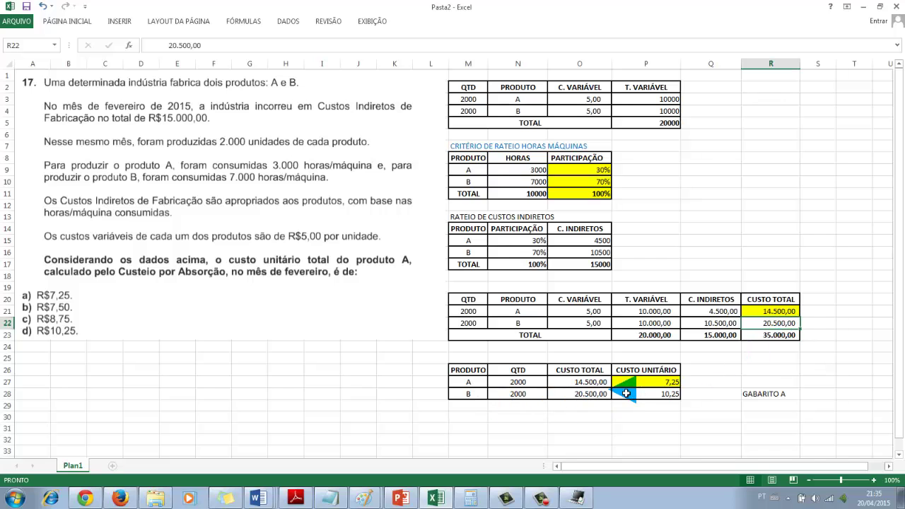
{"action": "left_click", "coordinate": [525, 395]}
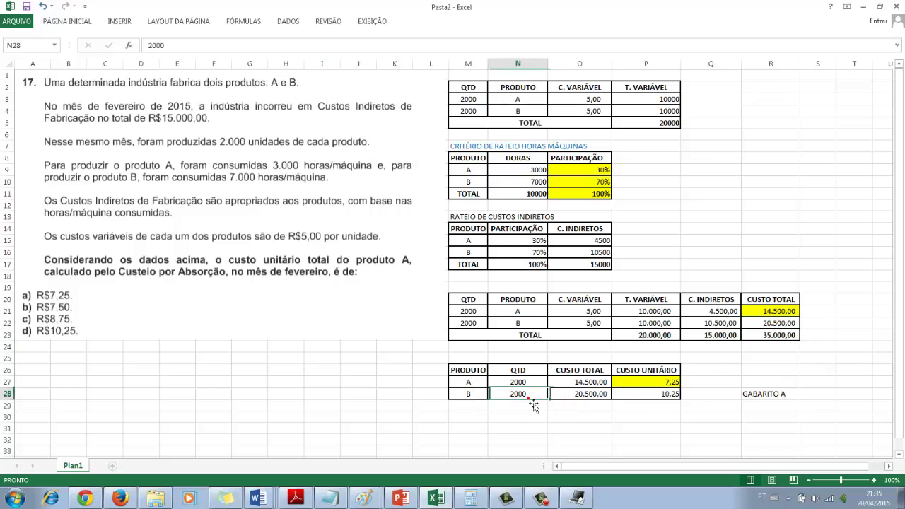
{"action": "double_click", "coordinate": [625, 394]}
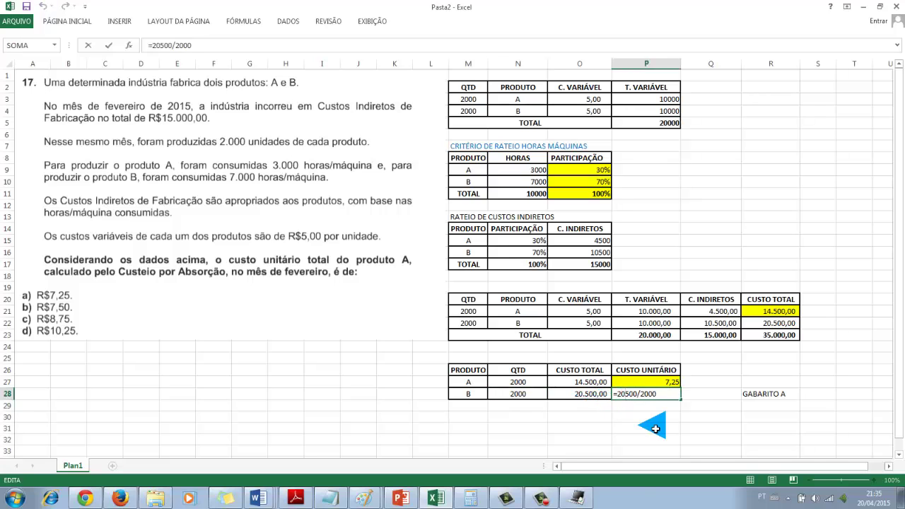
{"action": "key", "text": "Return"}
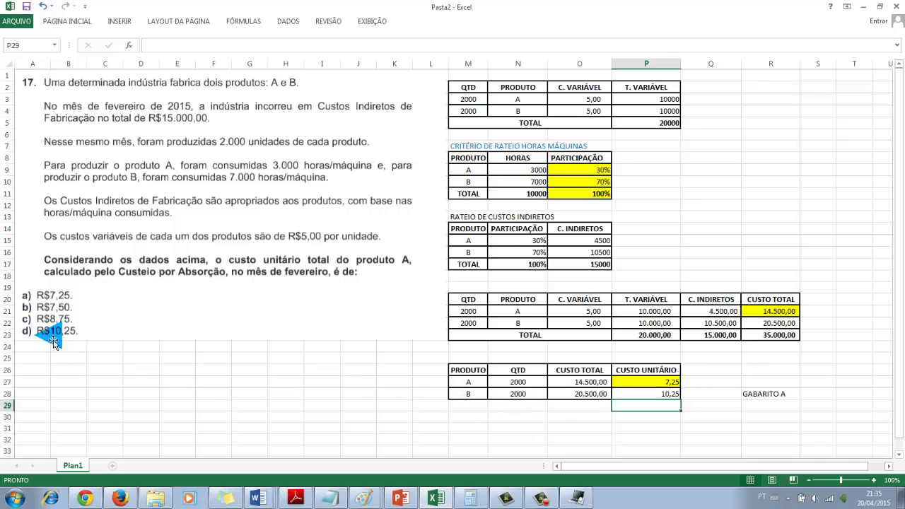
{"action": "left_click", "coordinate": [664, 395]}
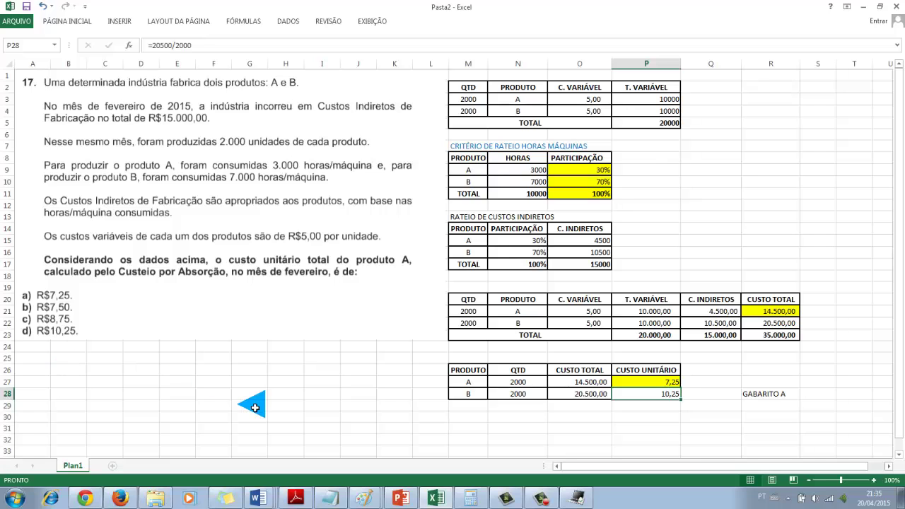
Step: Fill product A's whole row M27:P27 in the unit cost table with yellow
{"action": "left_click_drag", "start_coordinate": [456, 385], "coordinate": [626, 390]}
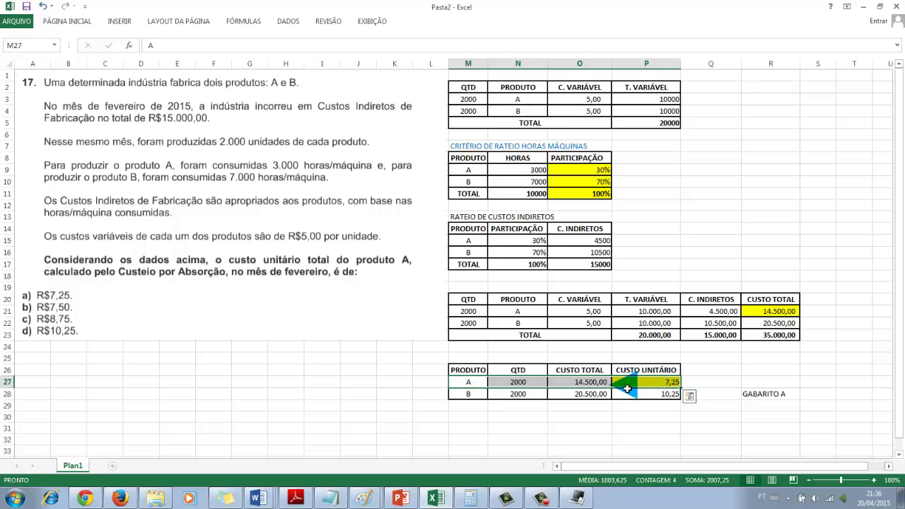
{"action": "right_click", "coordinate": [613, 388]}
{"action": "left_click", "coordinate": [660, 418]}
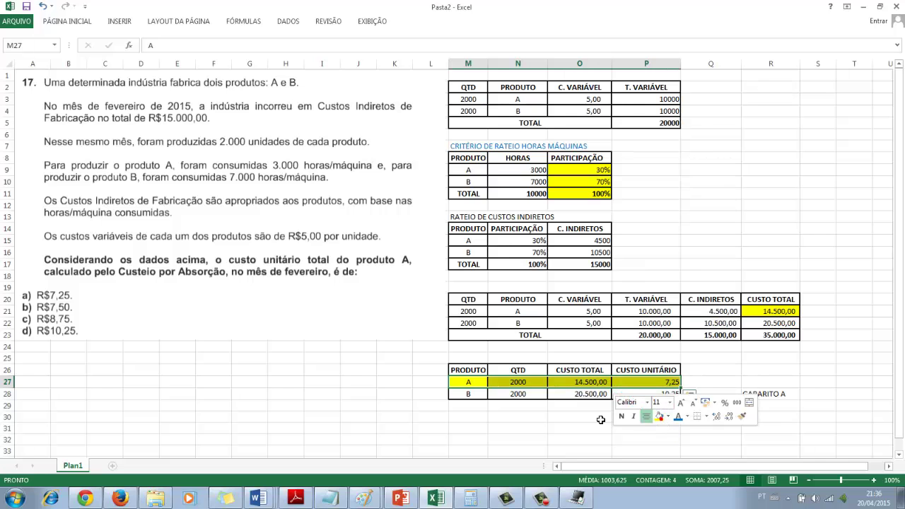
{"action": "left_click", "coordinate": [638, 386]}
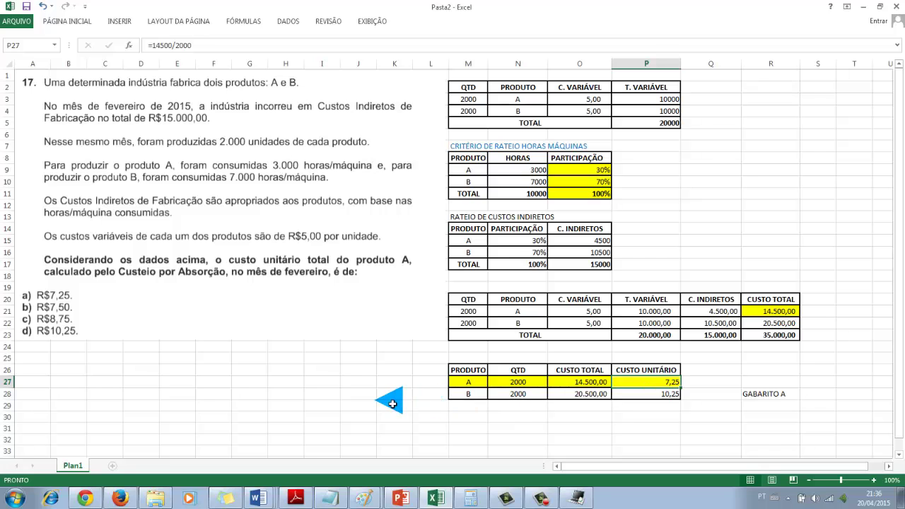